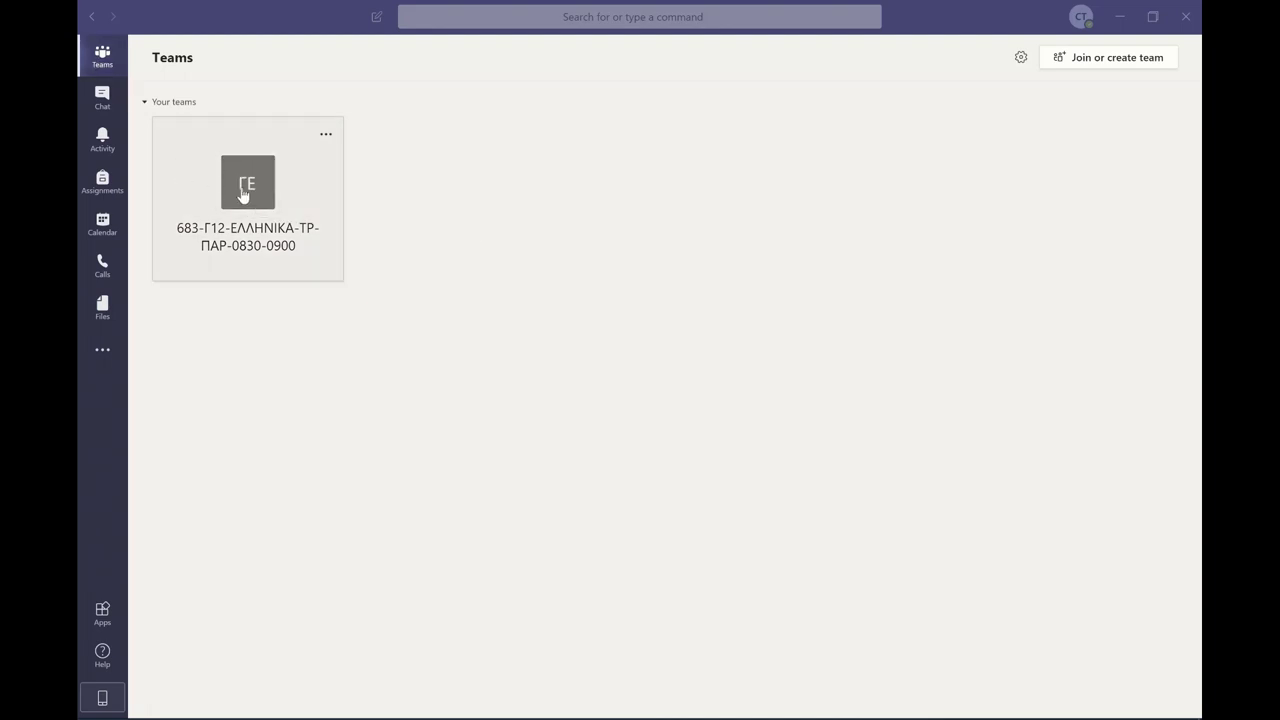
Step: Open the management page of team 683-Γ12-ΕΛΛΗΝΙΚΑ-ΤΡ-ΠΑΡ-0830-0900 and expand its list of members and guests
click(242, 194)
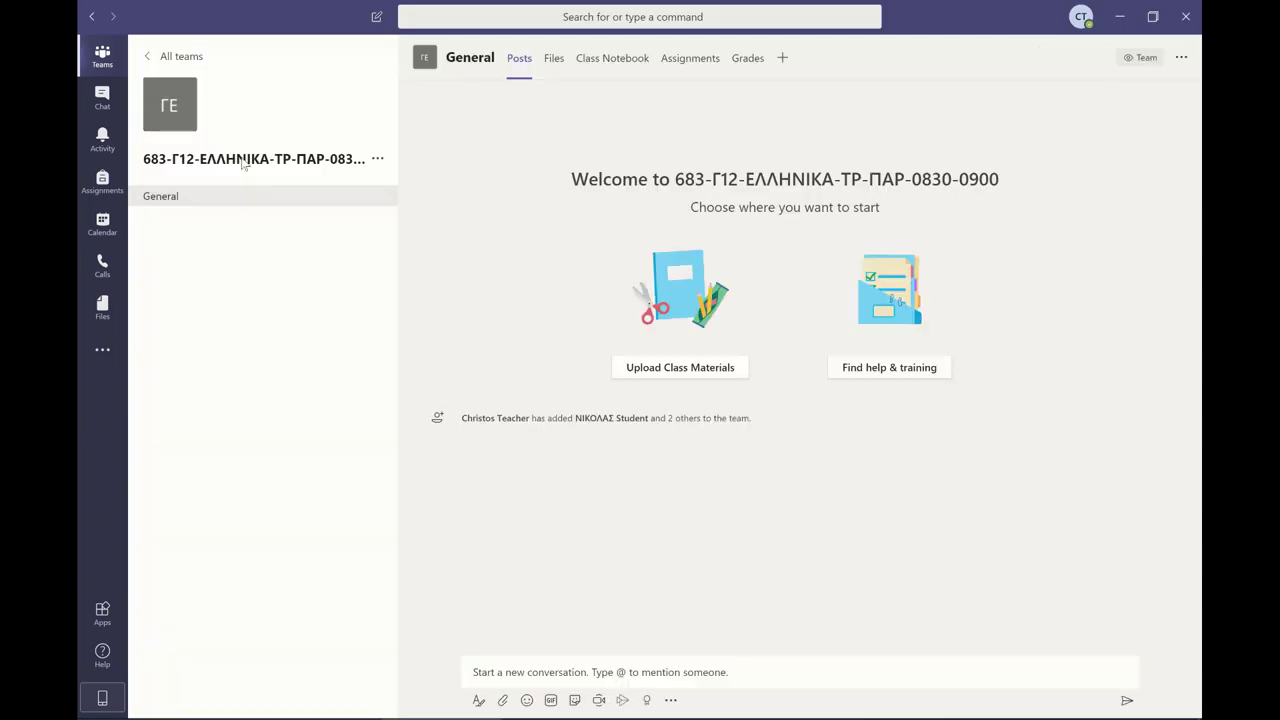
click(378, 159)
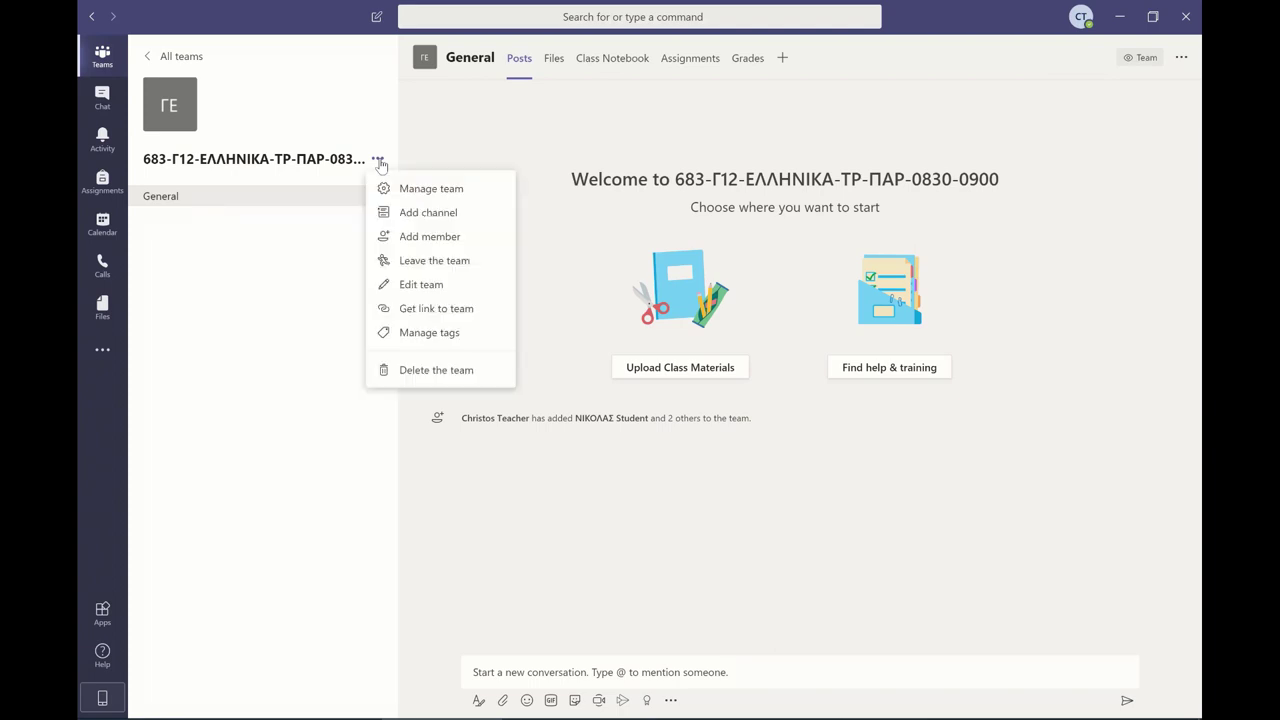
click(427, 193)
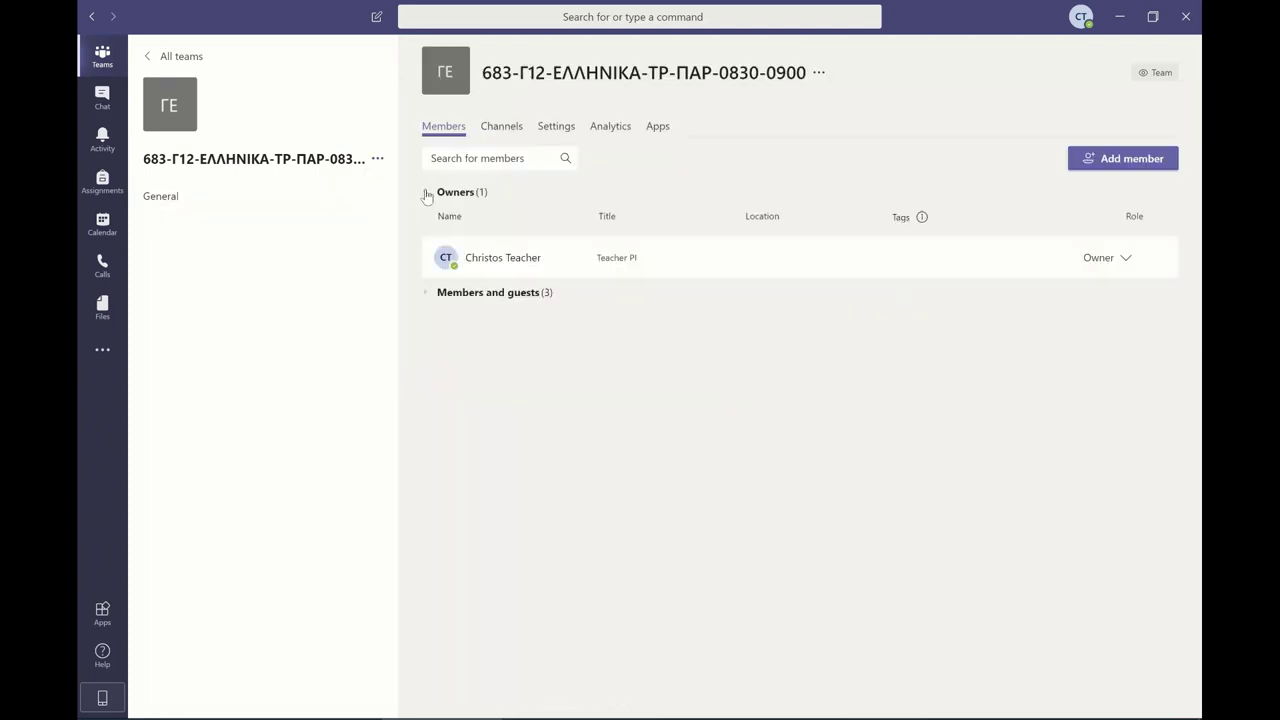
click(428, 294)
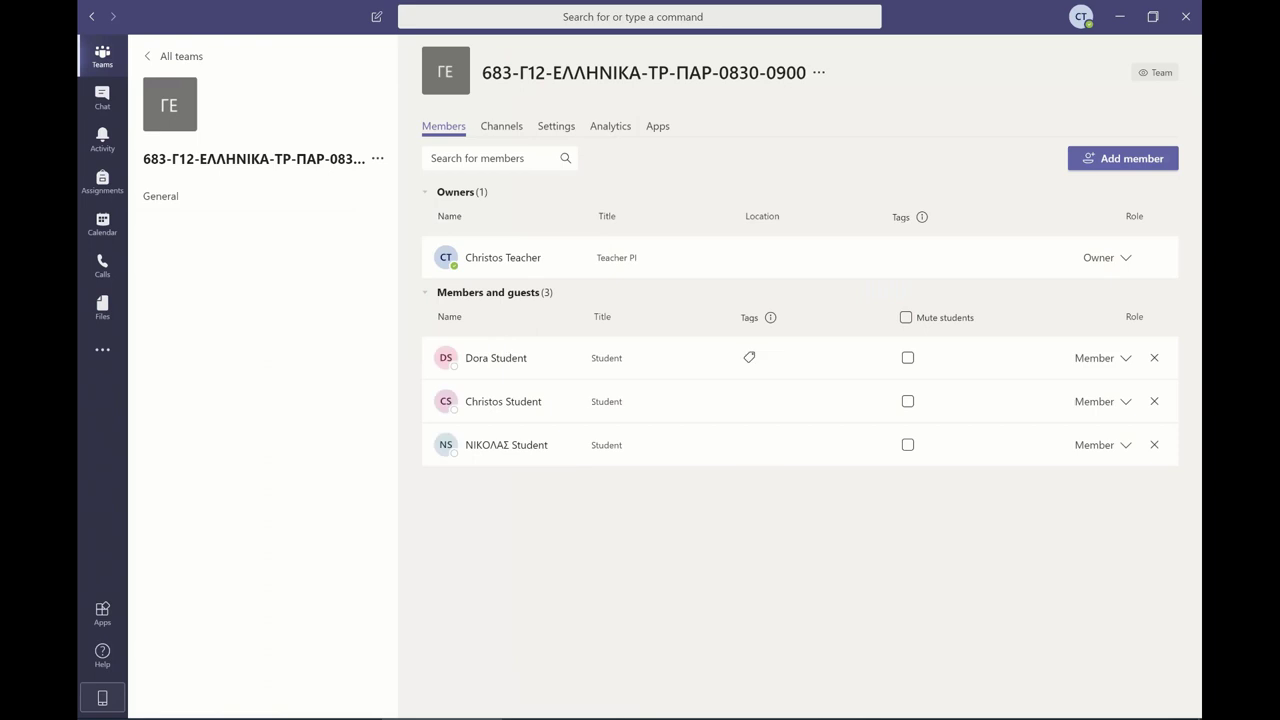
click(490, 366)
Step: Look through the General channel's Files, Class Notebook, Assignments and Grades pages
click(185, 200)
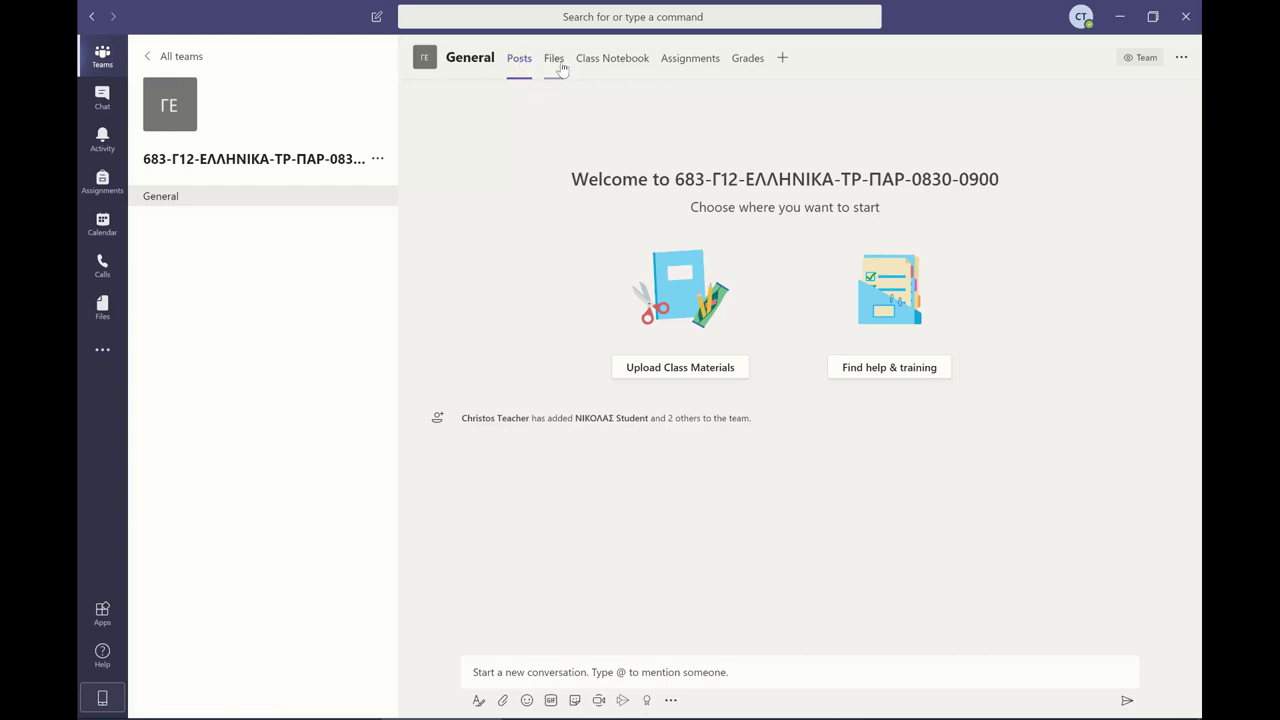
click(555, 62)
click(604, 68)
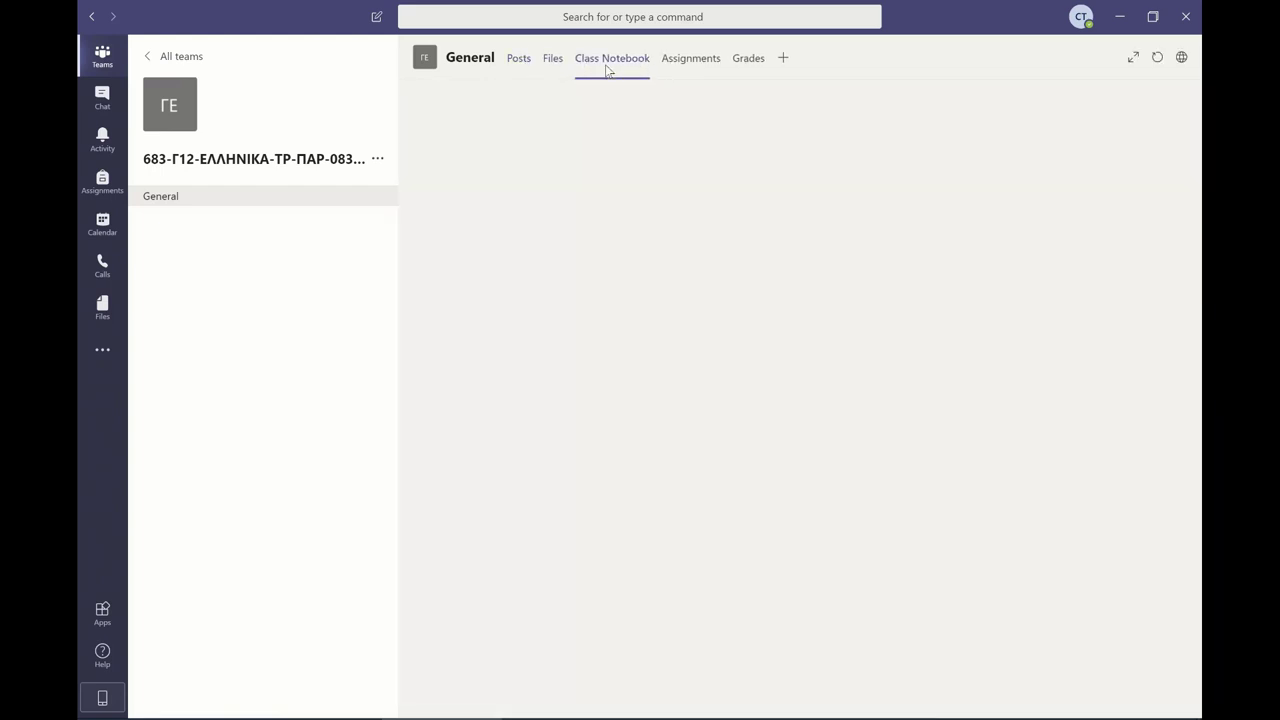
click(707, 68)
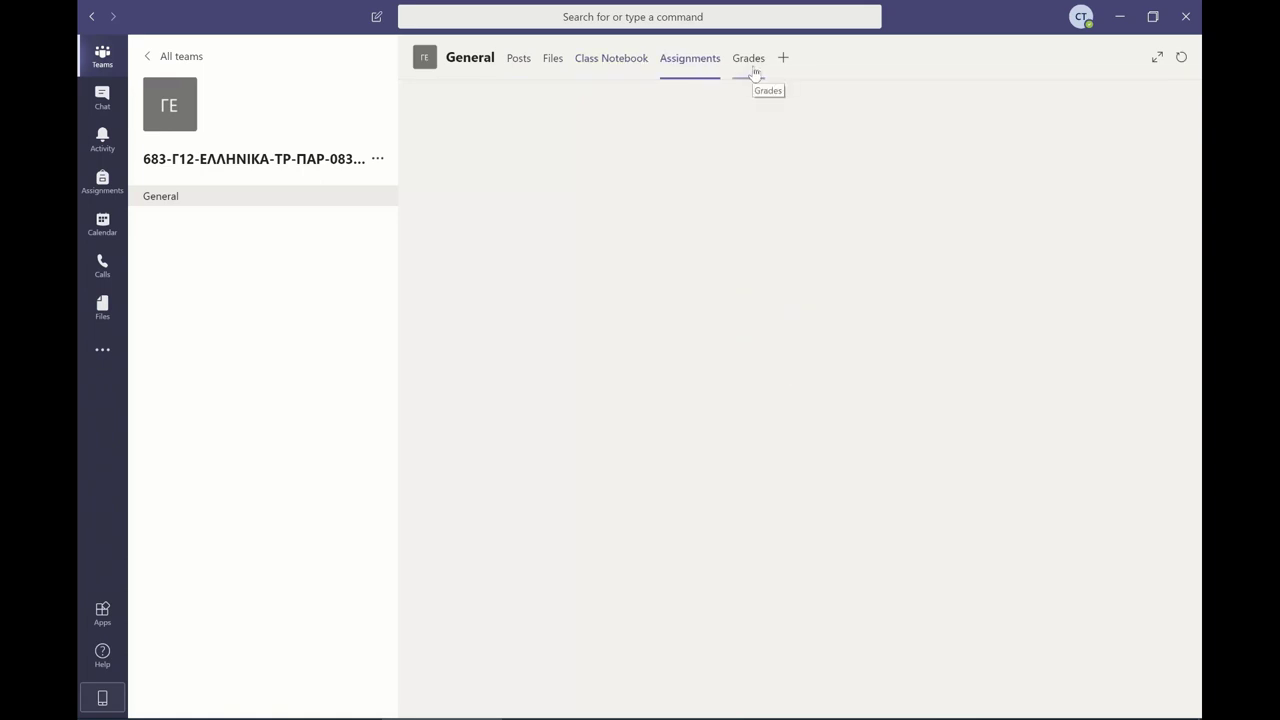
click(752, 68)
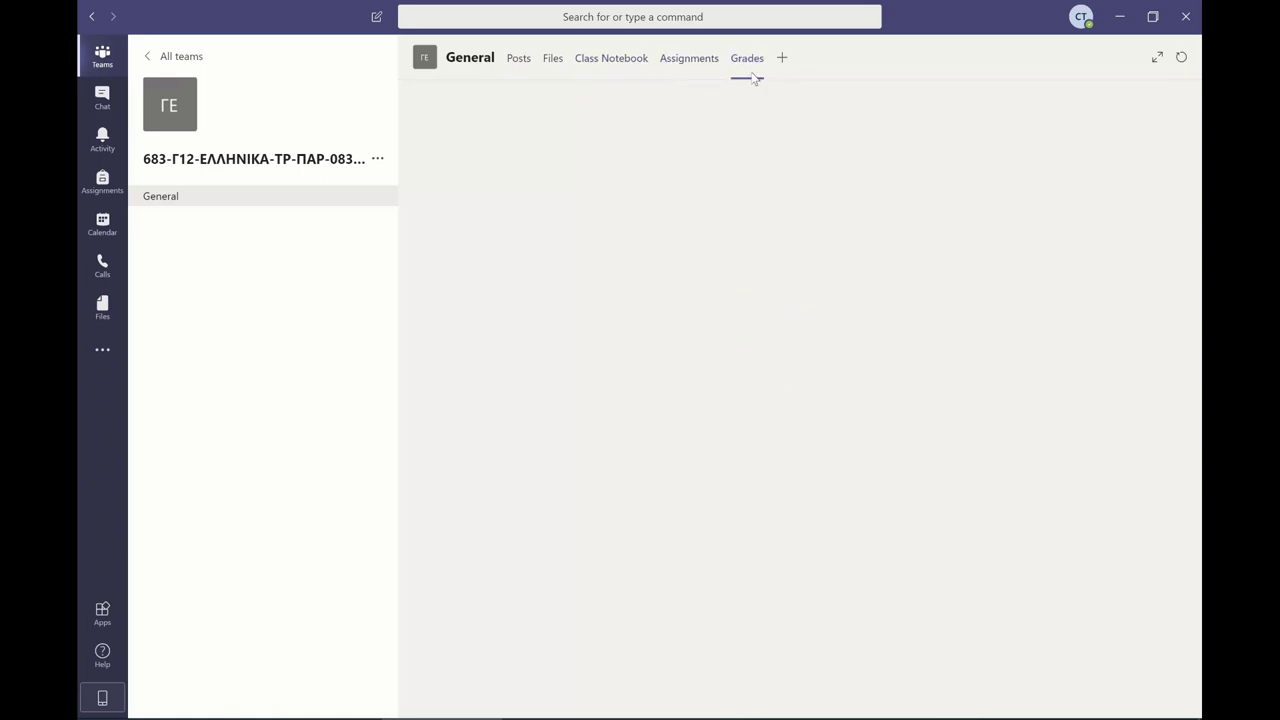
Step: Create a folder named "Διδακτικό Υλικό" inside Class Materials in the General channel's files
click(551, 66)
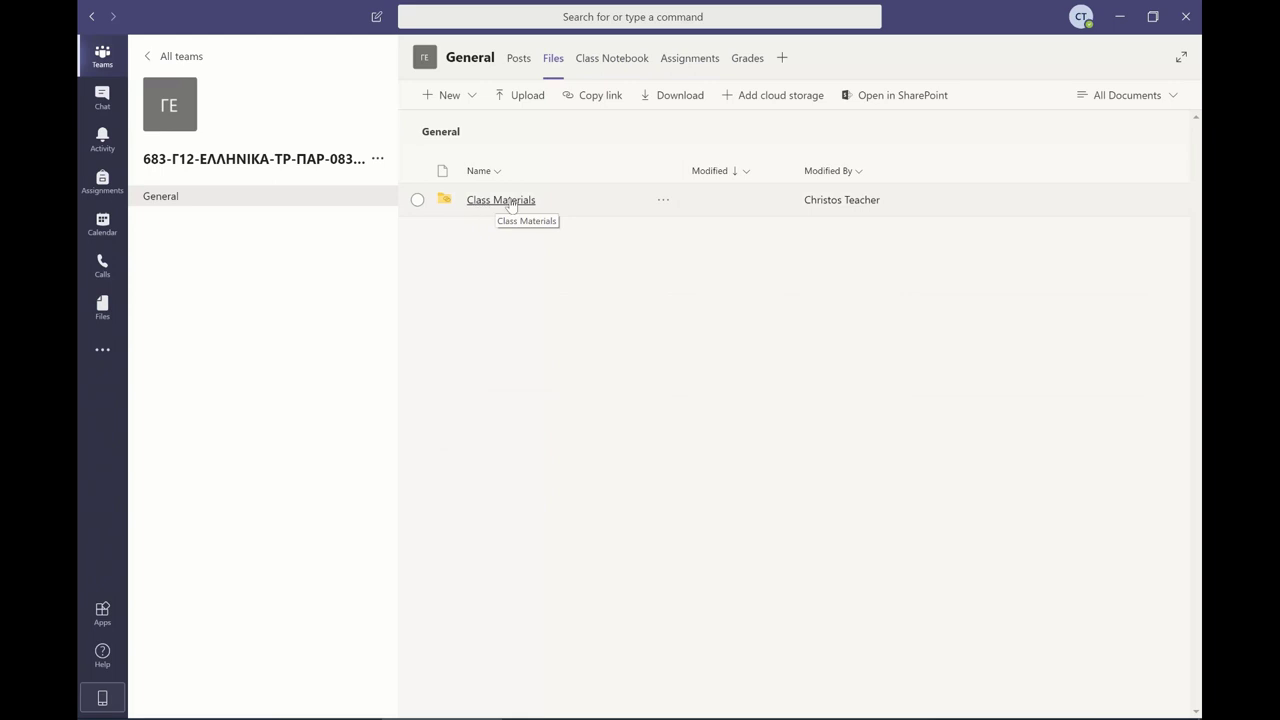
click(510, 203)
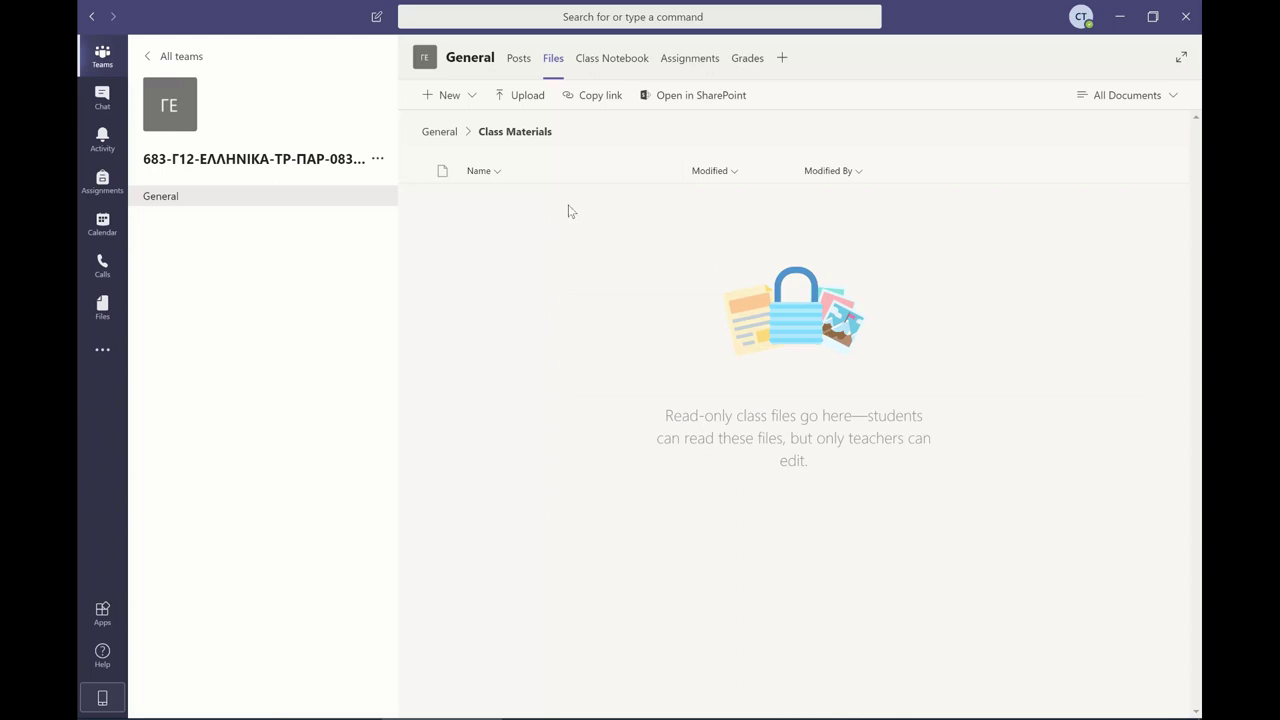
click(473, 105)
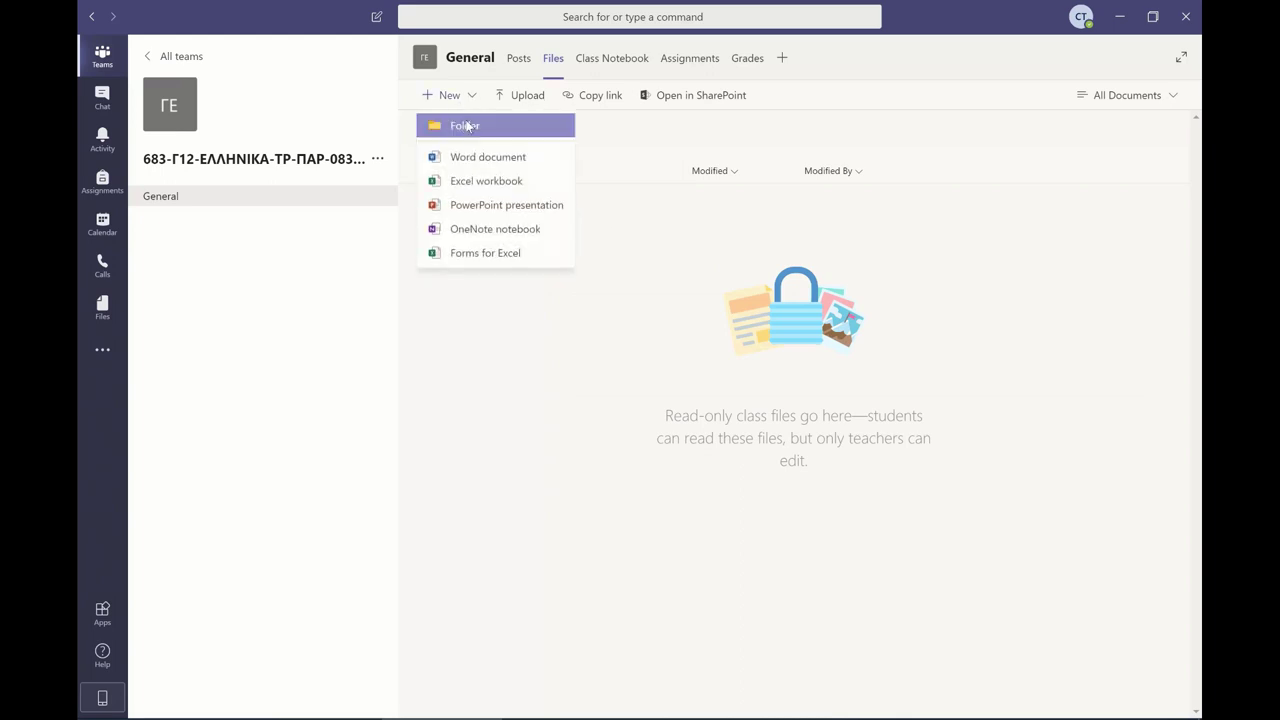
click(465, 125)
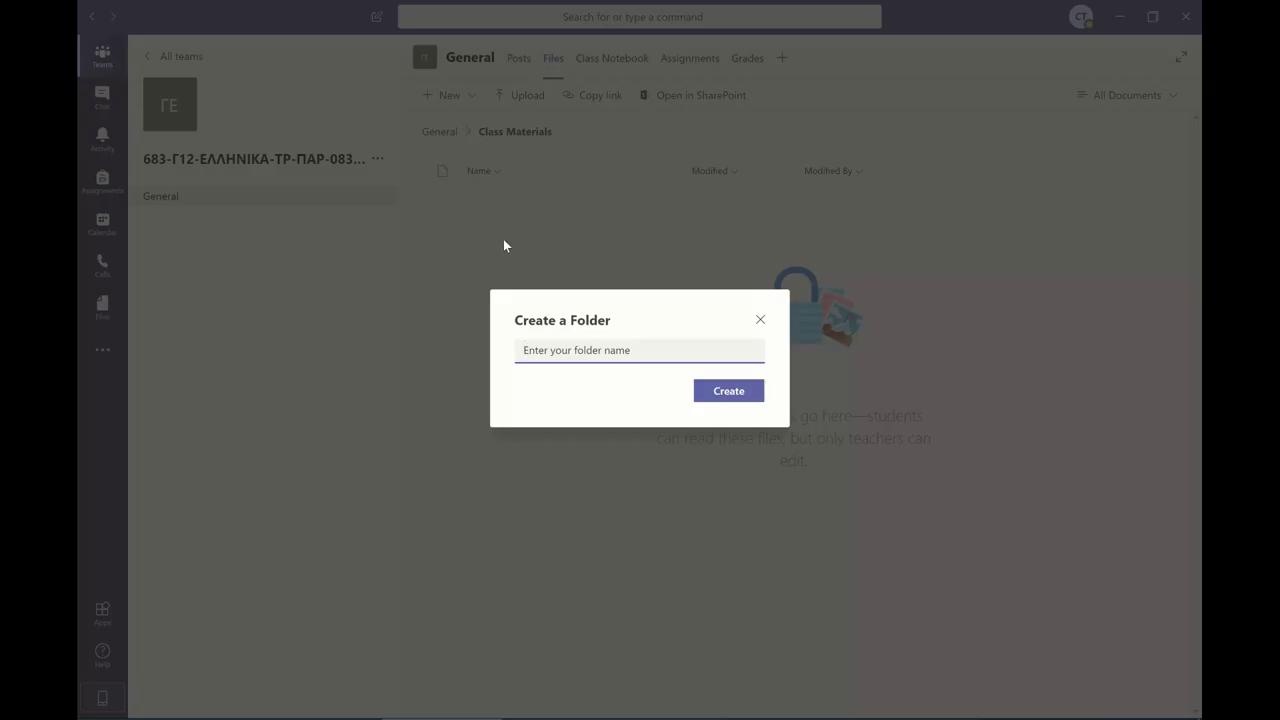
text(Διδακτι)
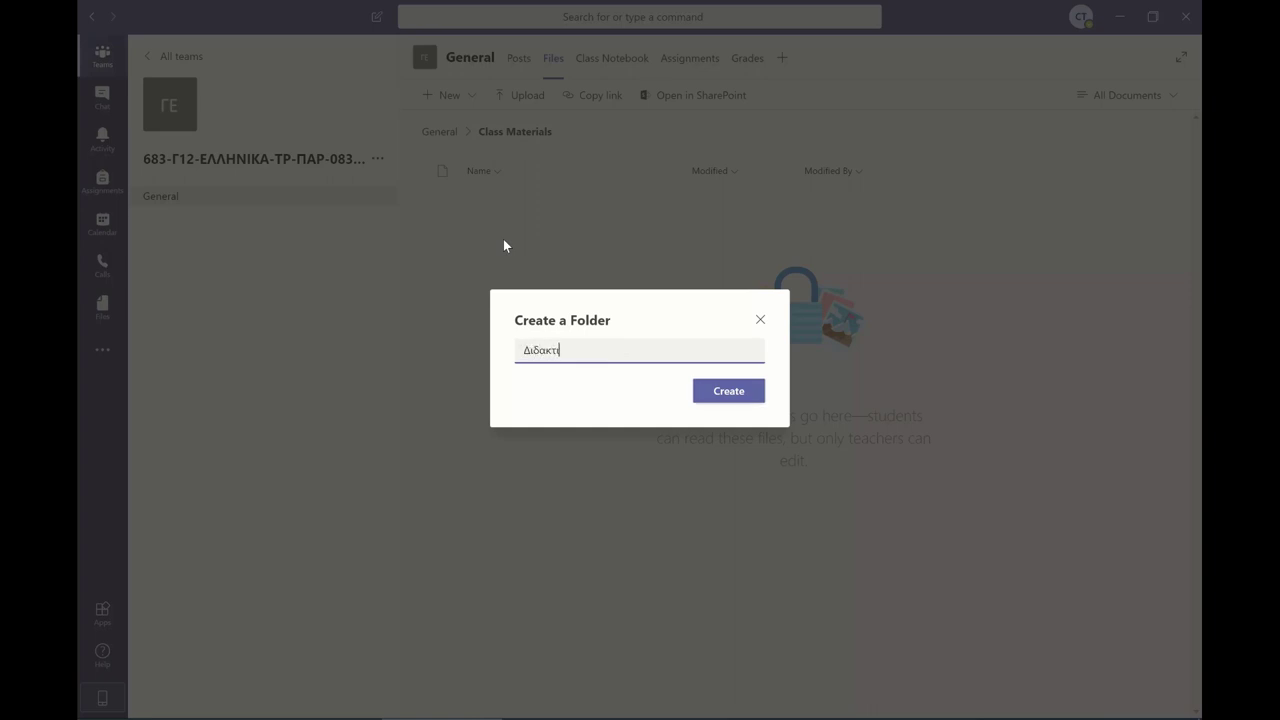
text(κό Υλικό)
click(724, 391)
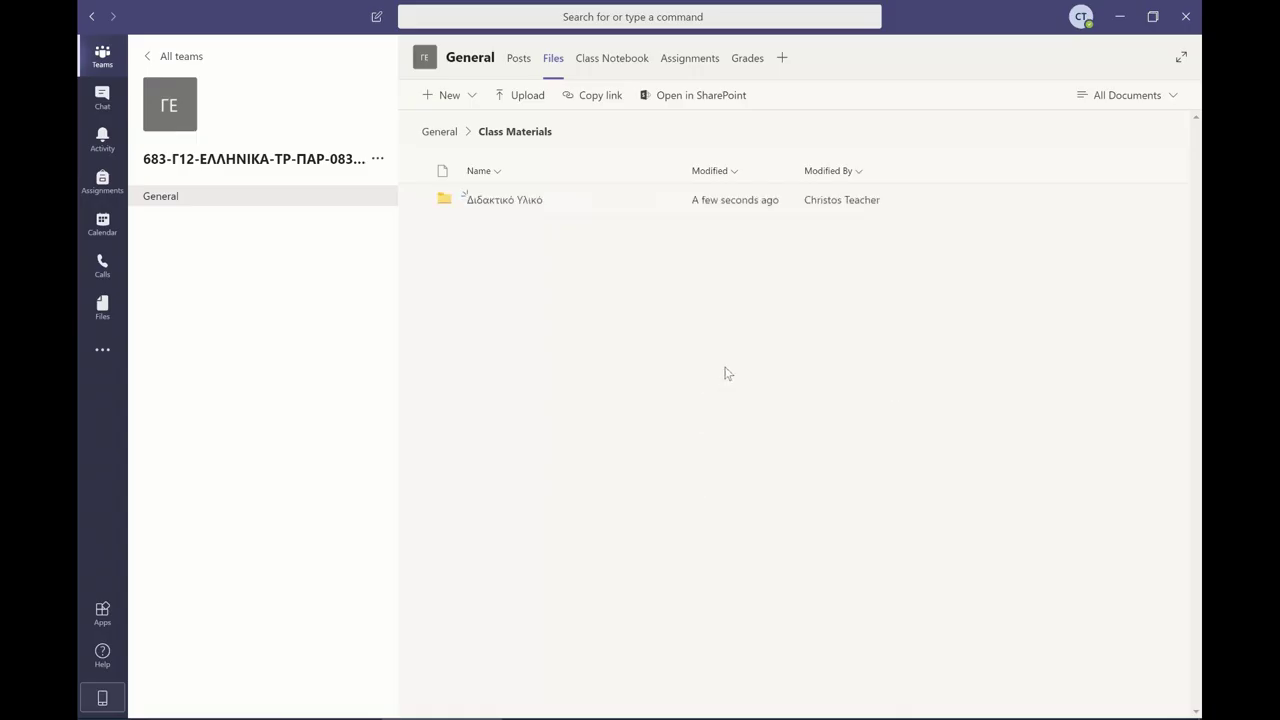
Step: Add a second folder named "Επιπλέον Εργασίες - Υλικό" to Class Materials
click(466, 96)
click(479, 134)
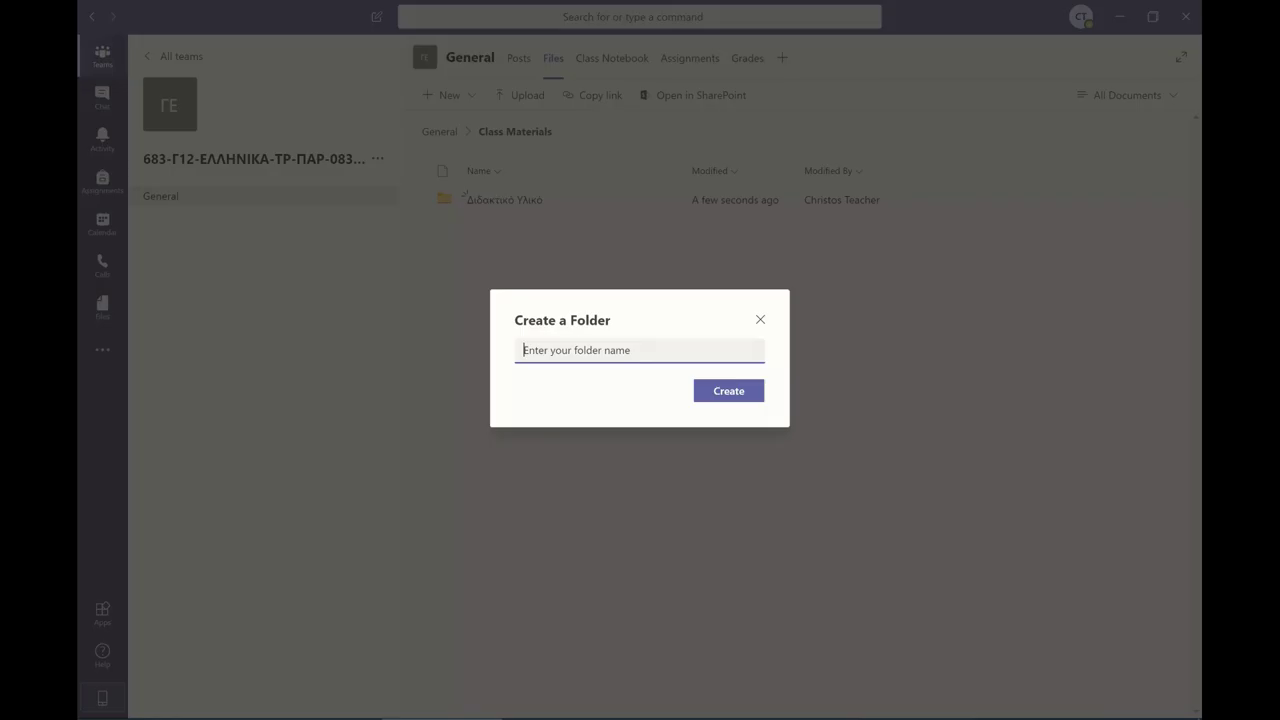
text(Επιπλέον Εργασίες - Υλικό)
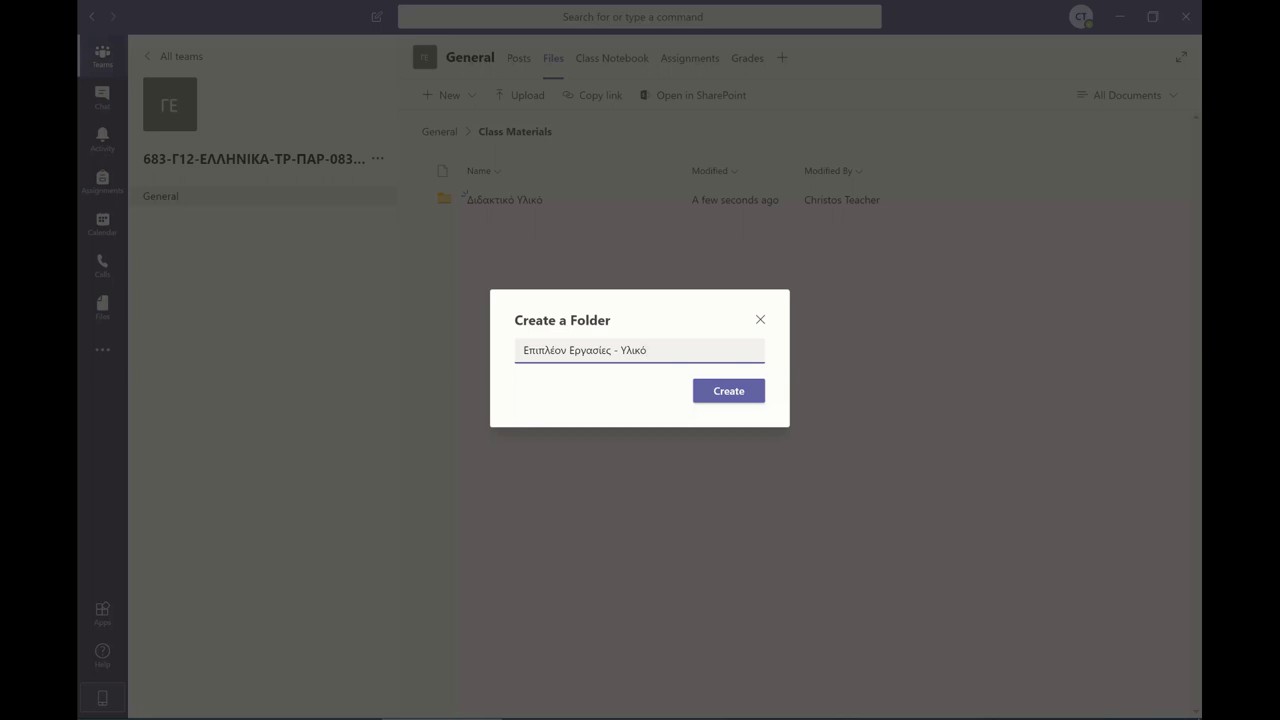
click(718, 394)
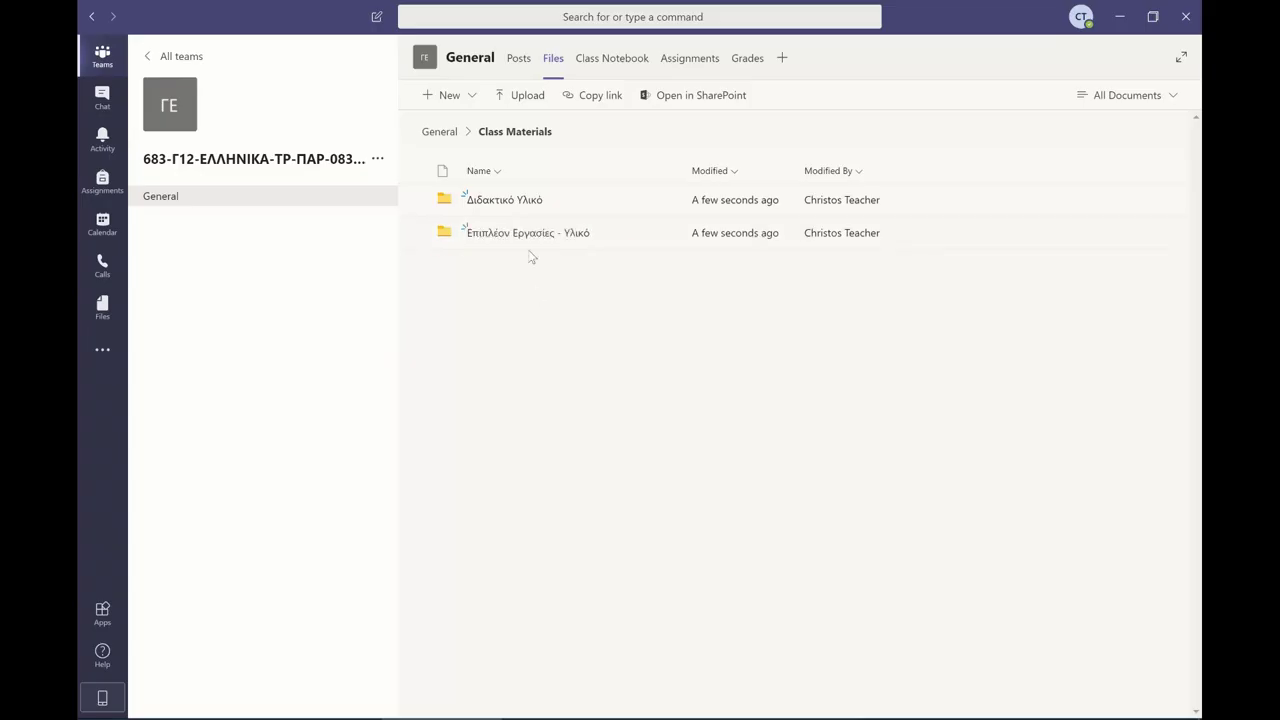
Step: Upload the PDF lyk_glossikes_askiseis_vivlio_mathiti from the local didaktiko_yliko folder into the Διδακτικό Υλικό folder
click(514, 201)
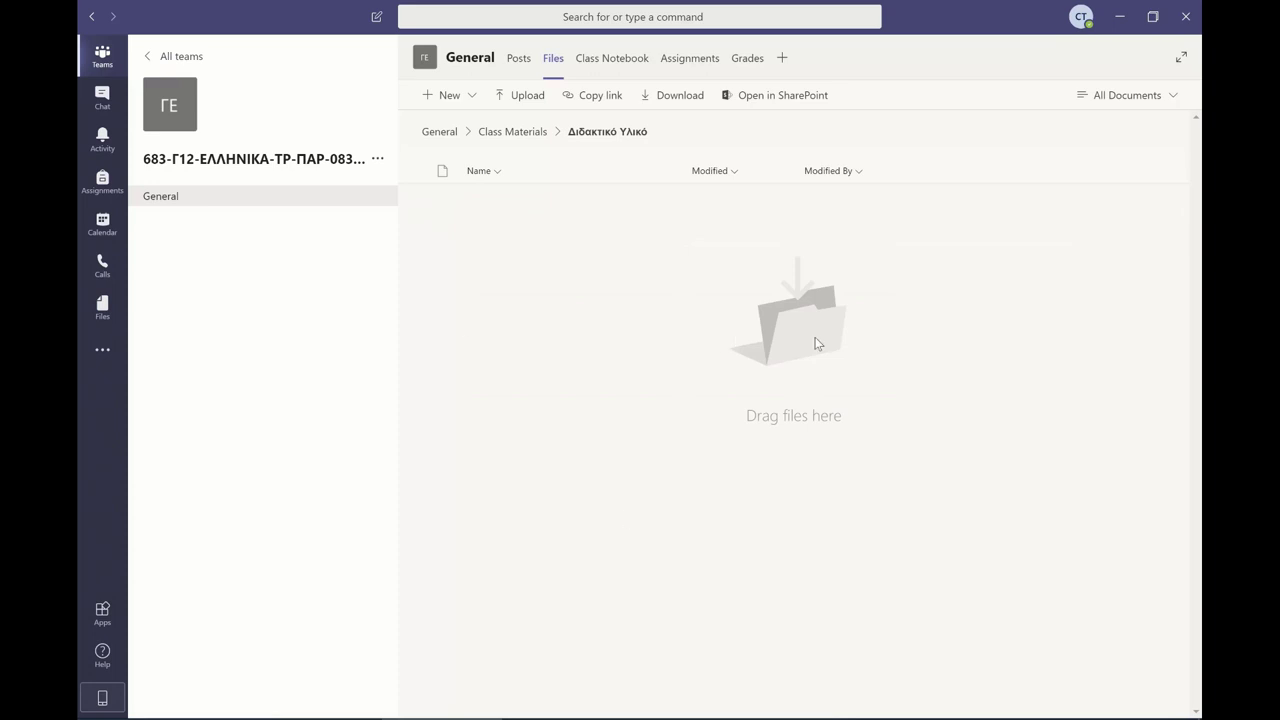
click(527, 100)
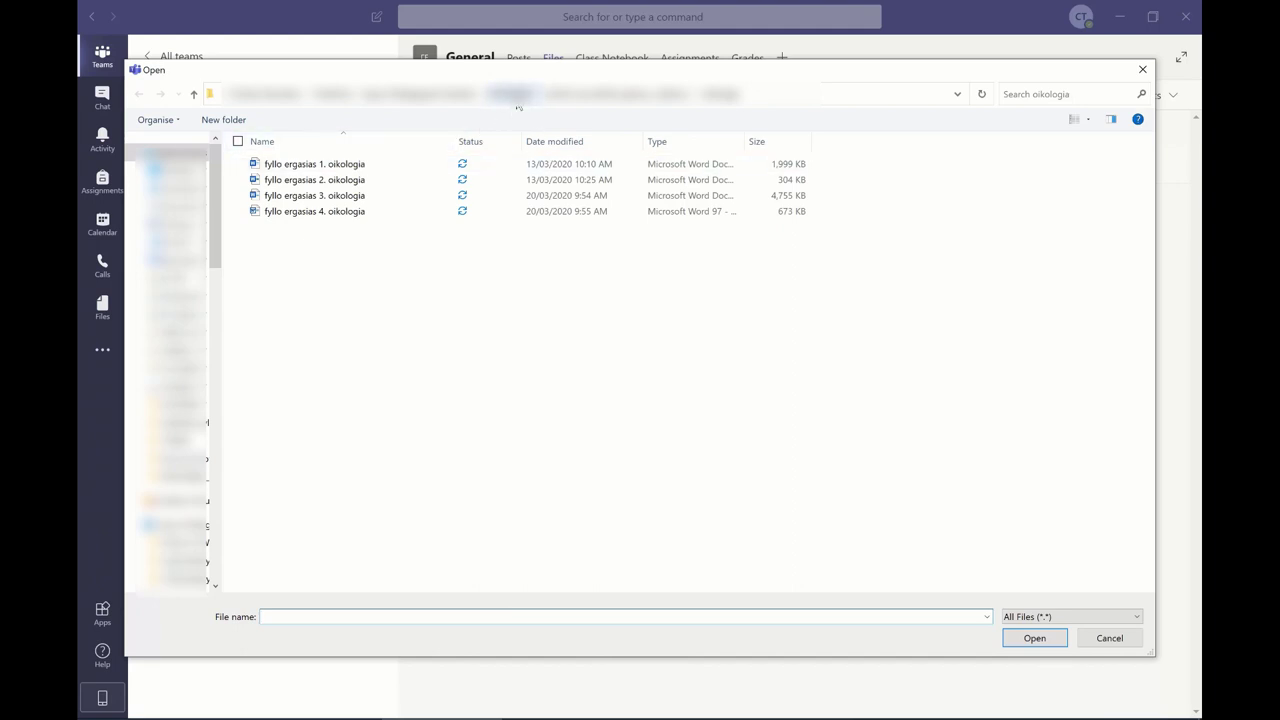
click(518, 104)
double_click(330, 165)
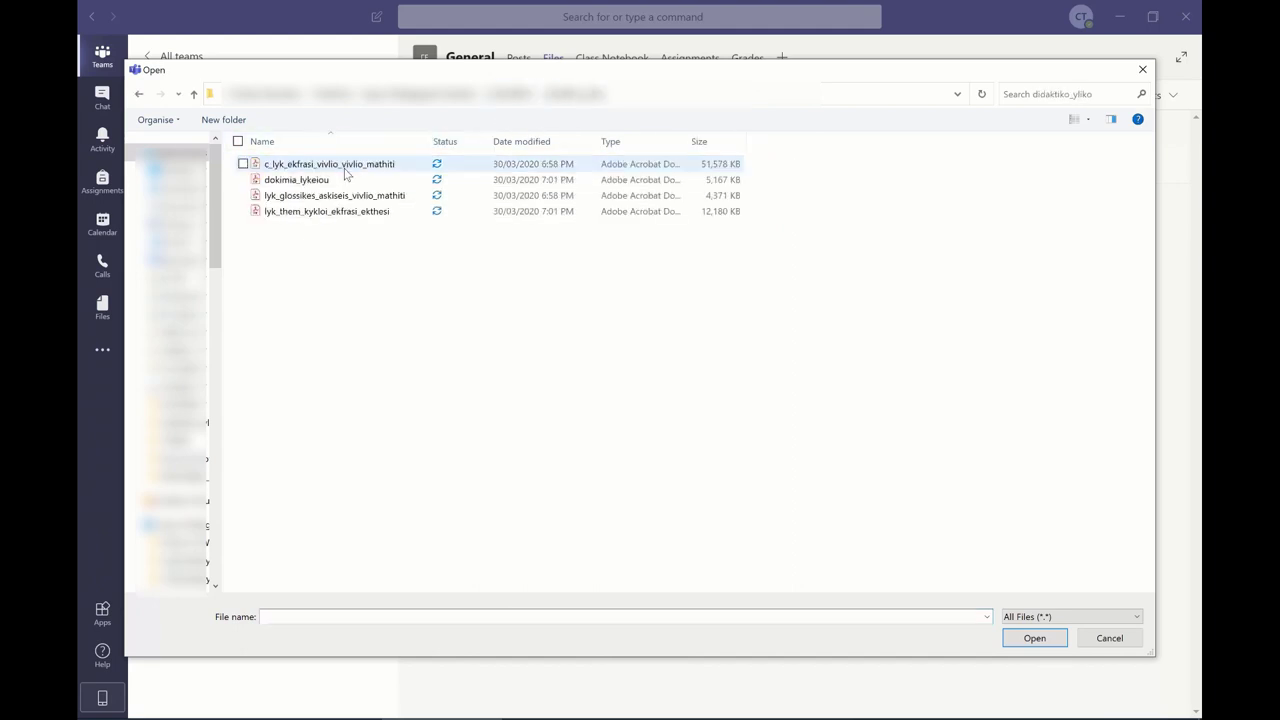
click(293, 202)
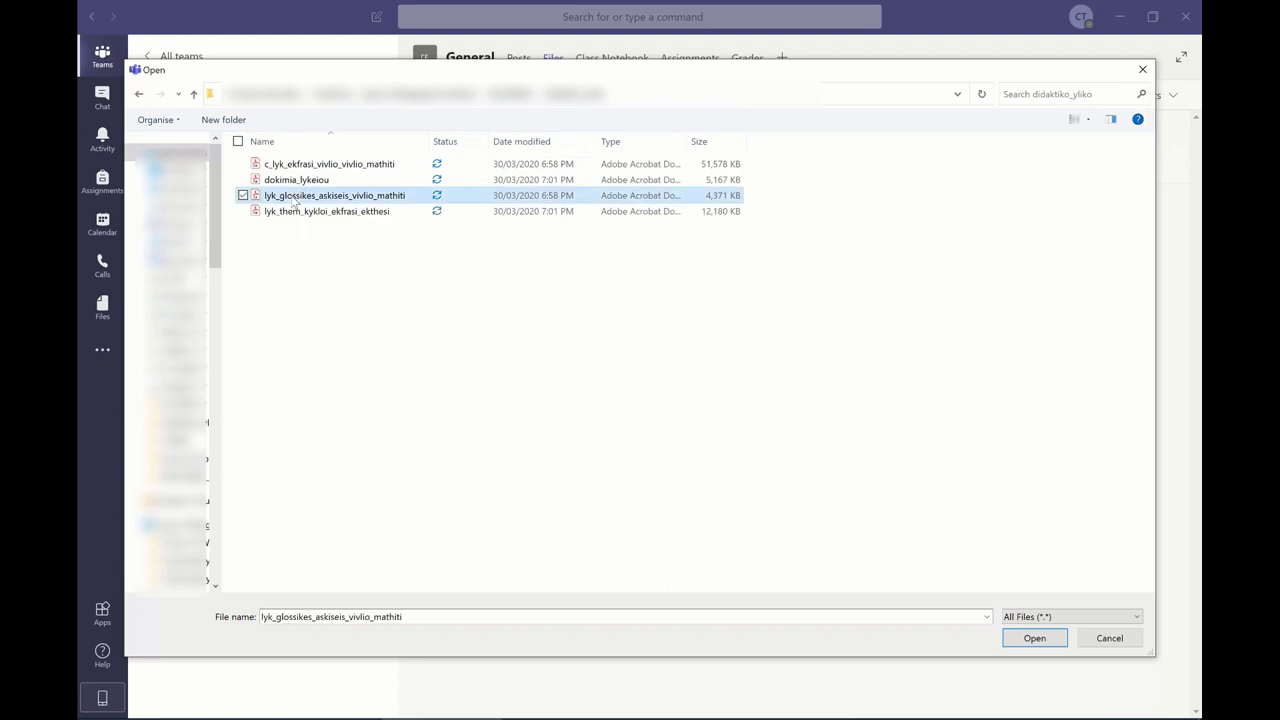
click(1031, 645)
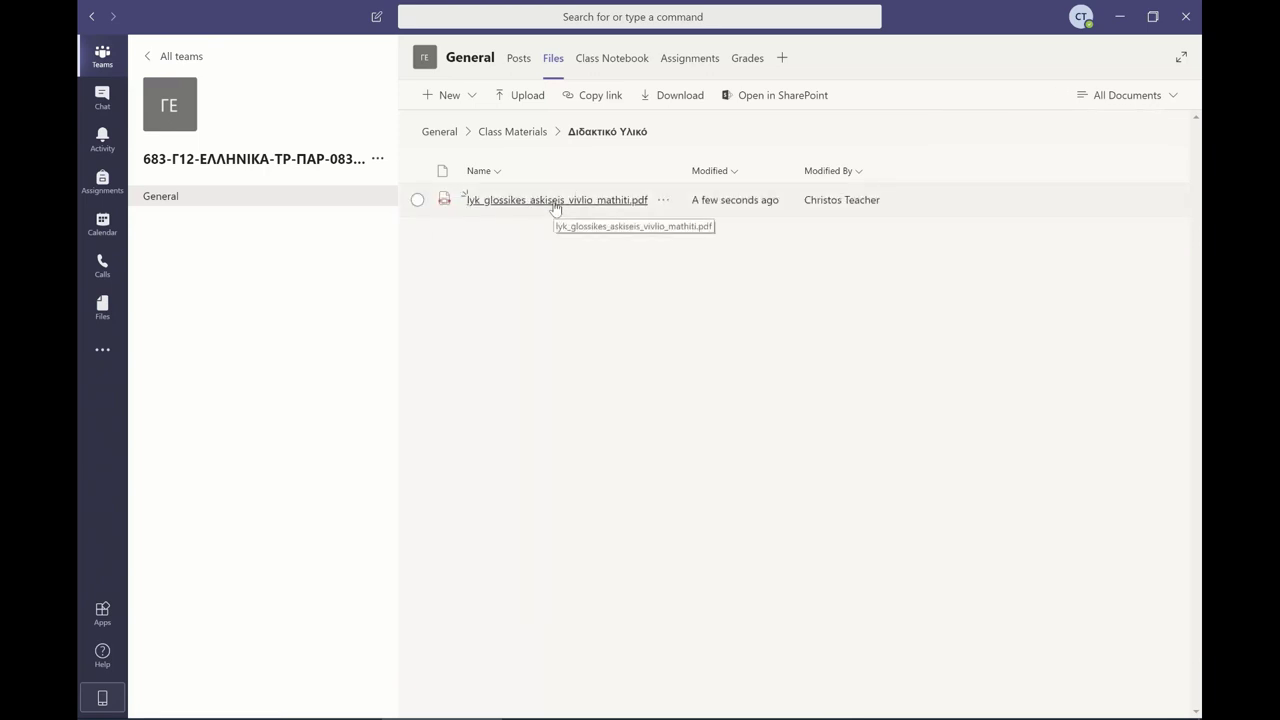
Step: Upload "fyllo ergasias 1. technologia-paideia" from the local epistimi_texhnologia folder into Επιπλέον Εργασίες - Υλικό, and return to Class Materials
click(526, 133)
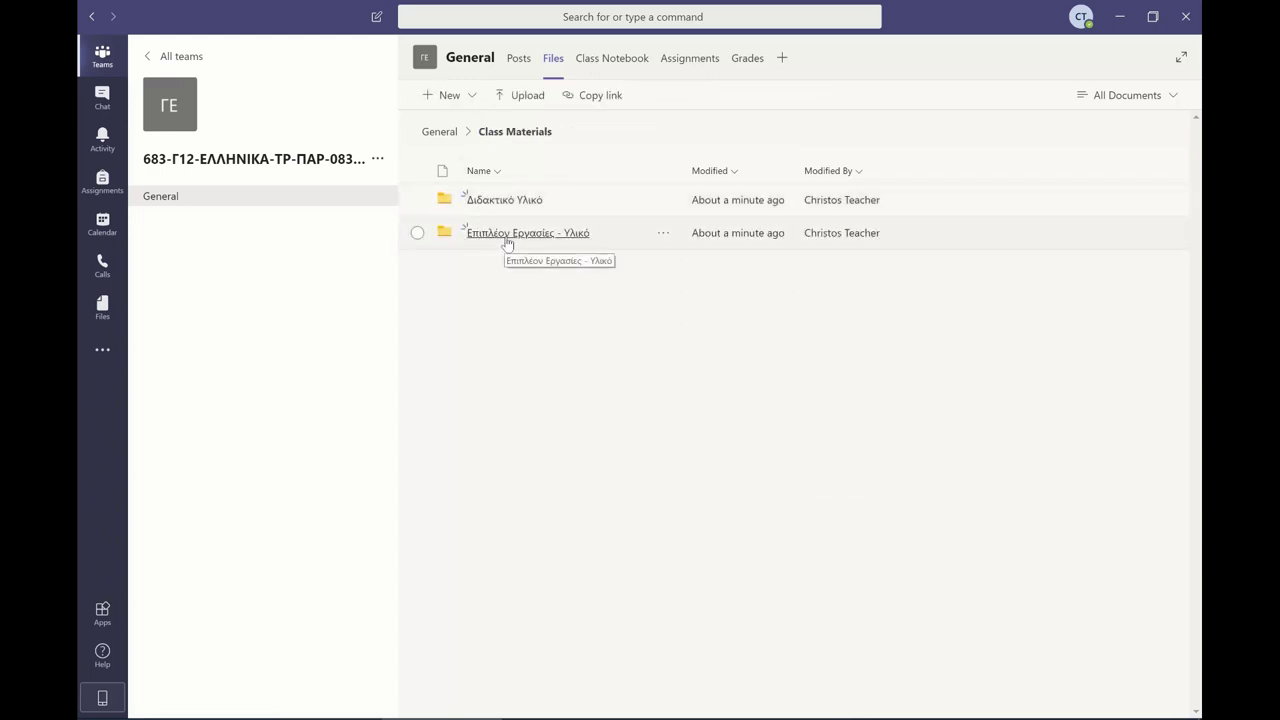
click(507, 240)
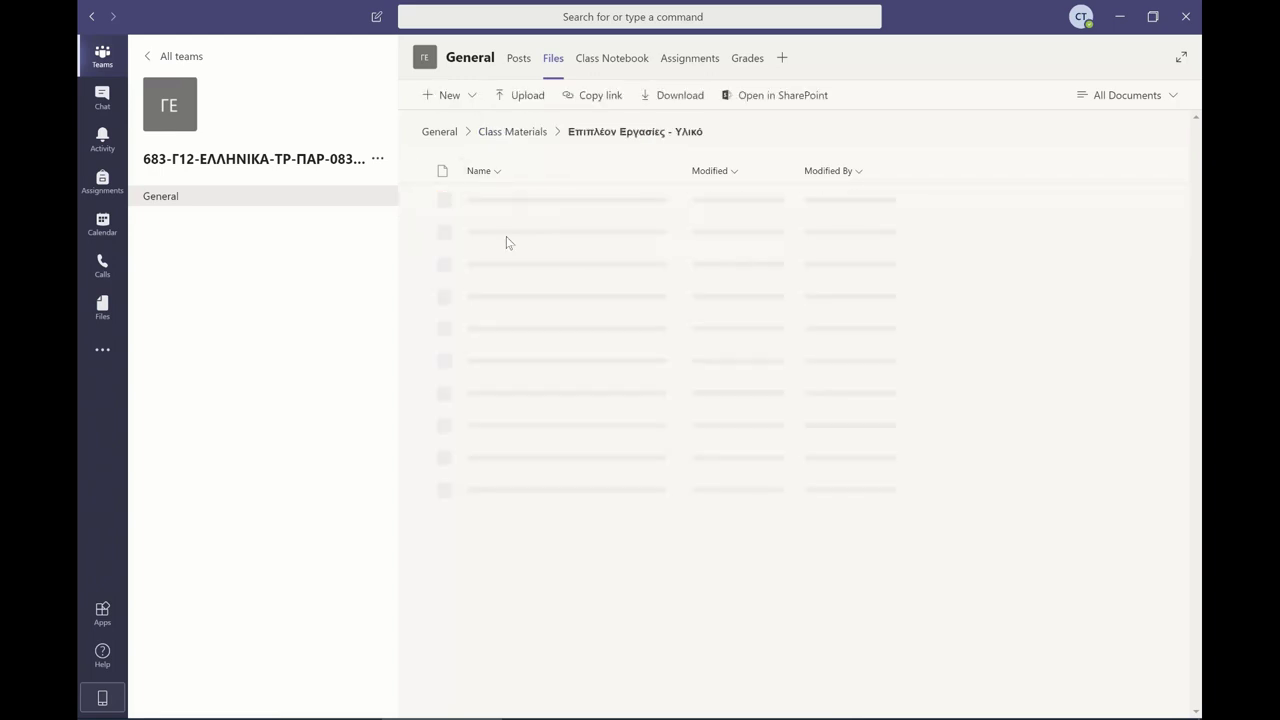
click(522, 100)
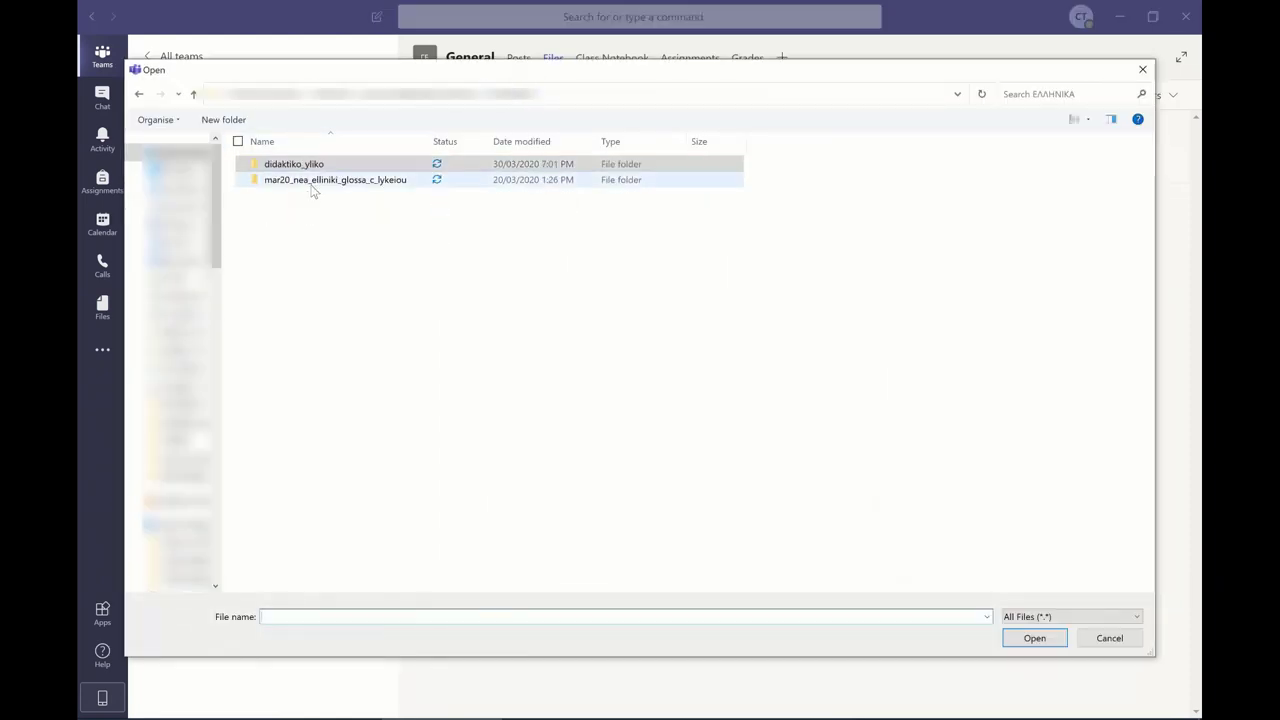
double_click(312, 181)
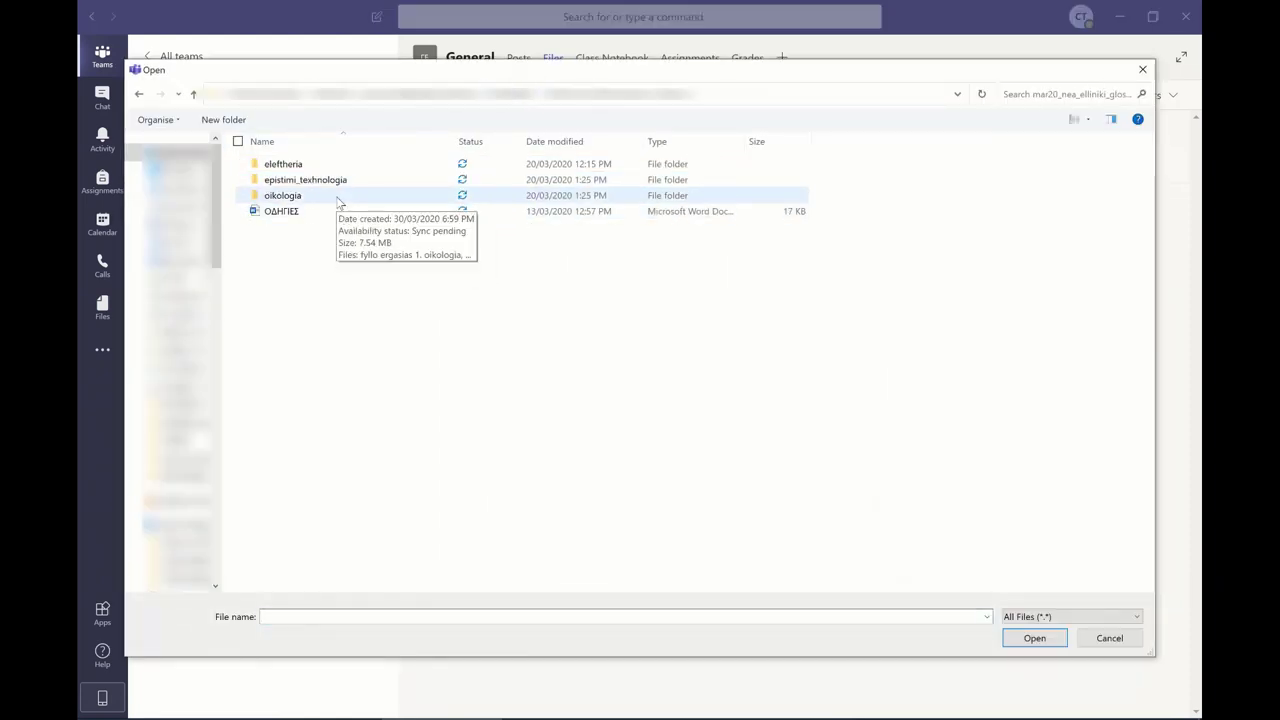
click(342, 186)
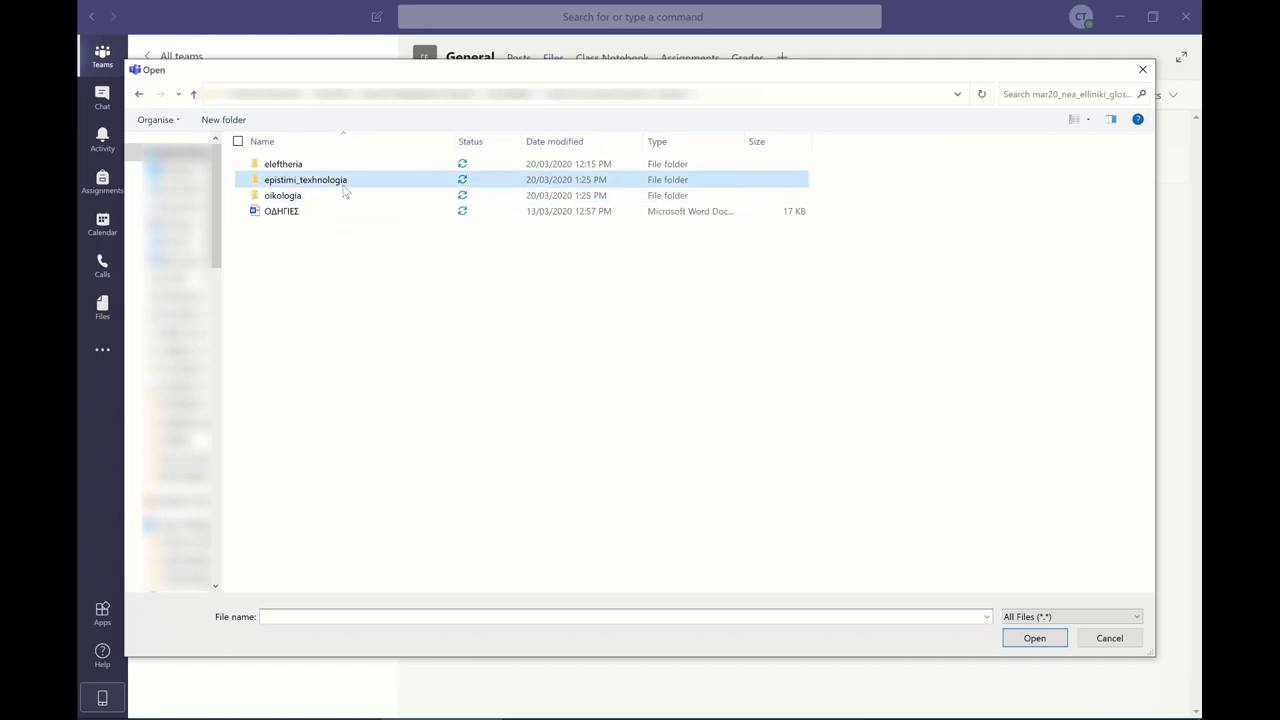
click(342, 186)
double_click(380, 182)
click(332, 166)
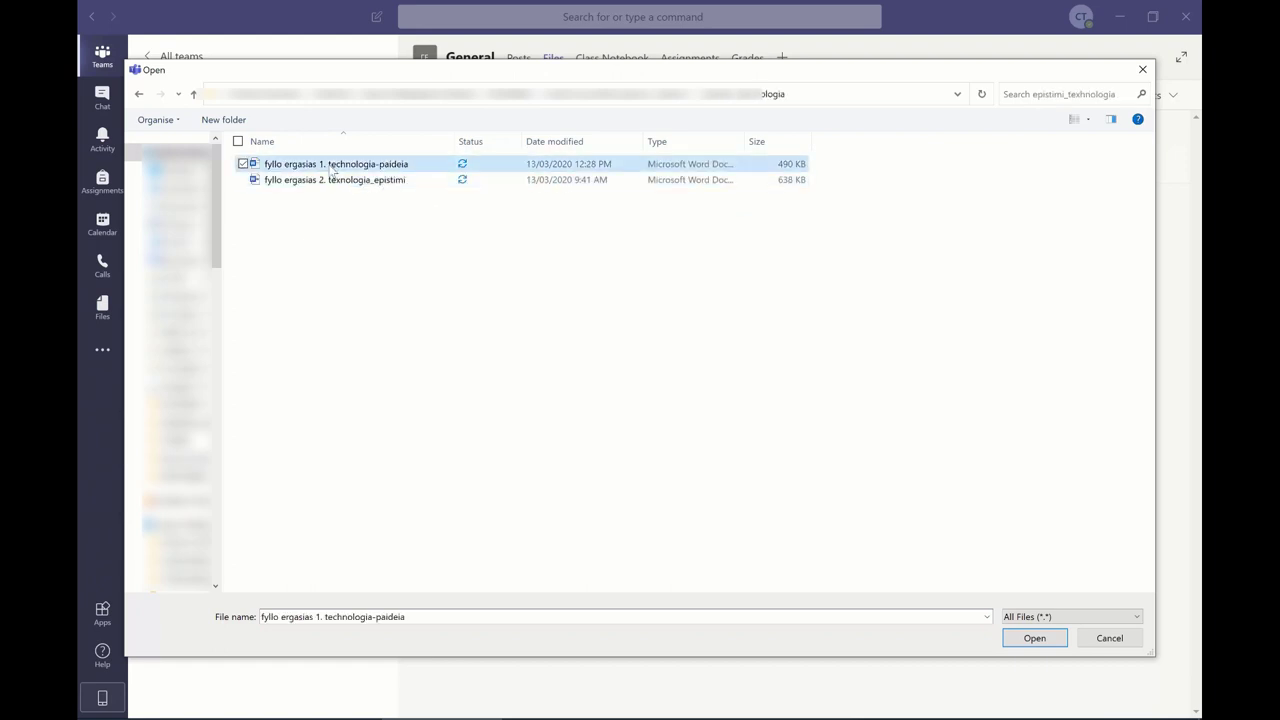
click(1013, 645)
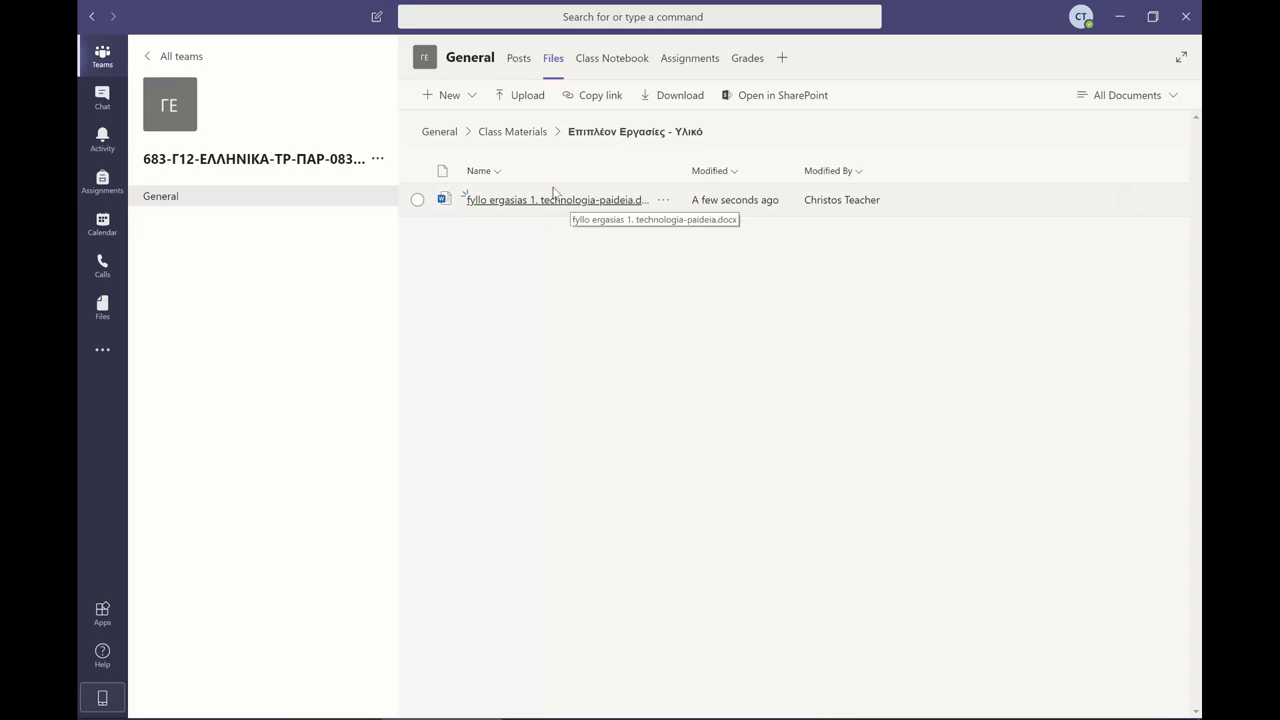
click(510, 133)
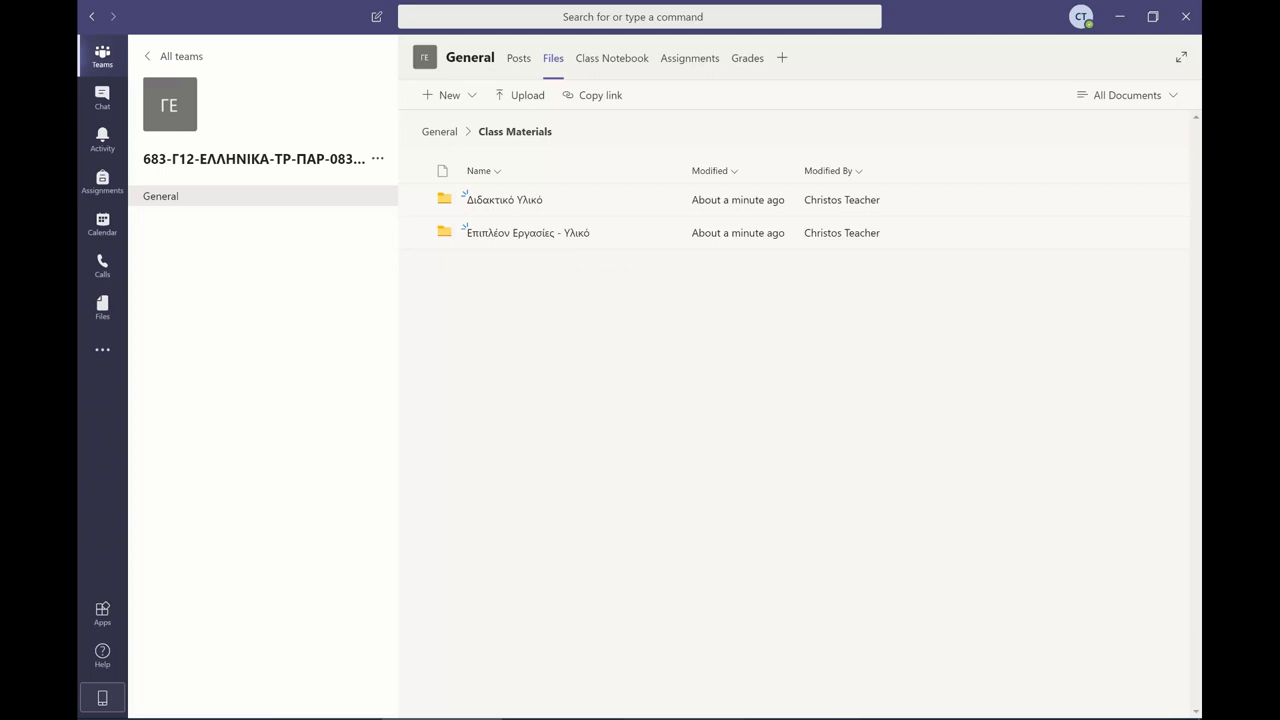
Step: Switch to the Teams session in the Microsoft Edge InPrivate window and check which student account is signed in
mouse_move(683, 718)
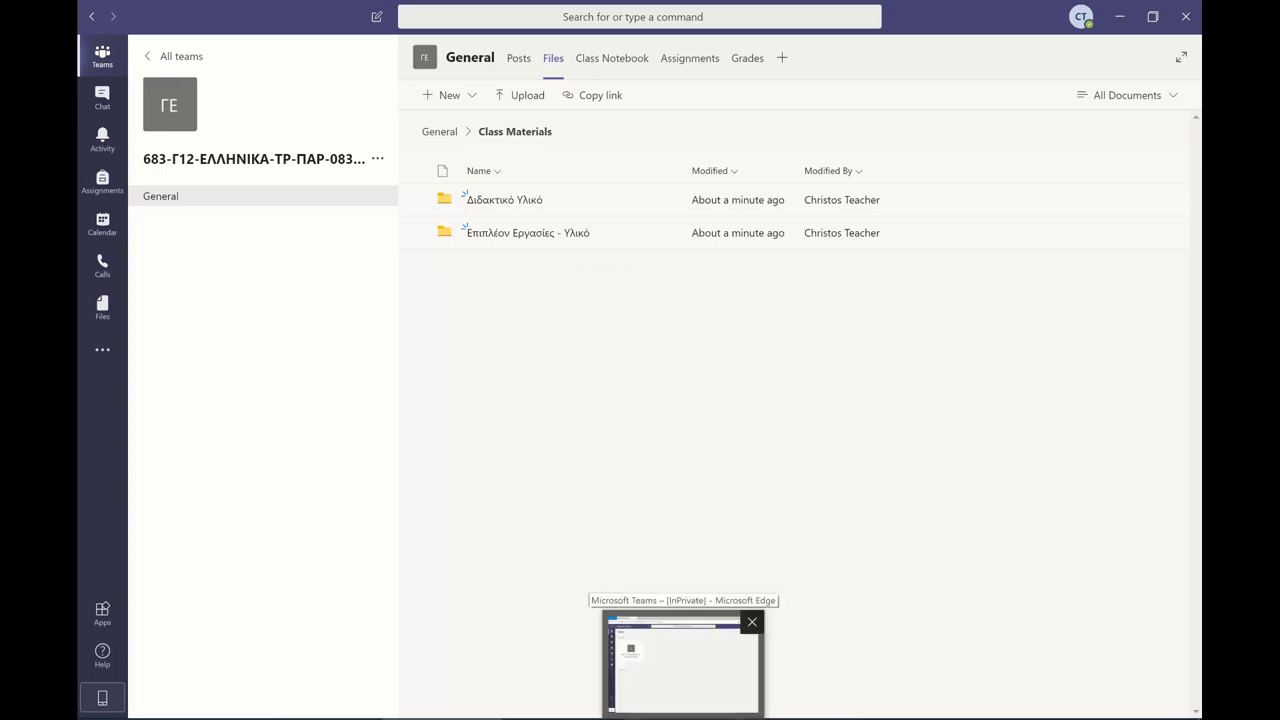
click(683, 665)
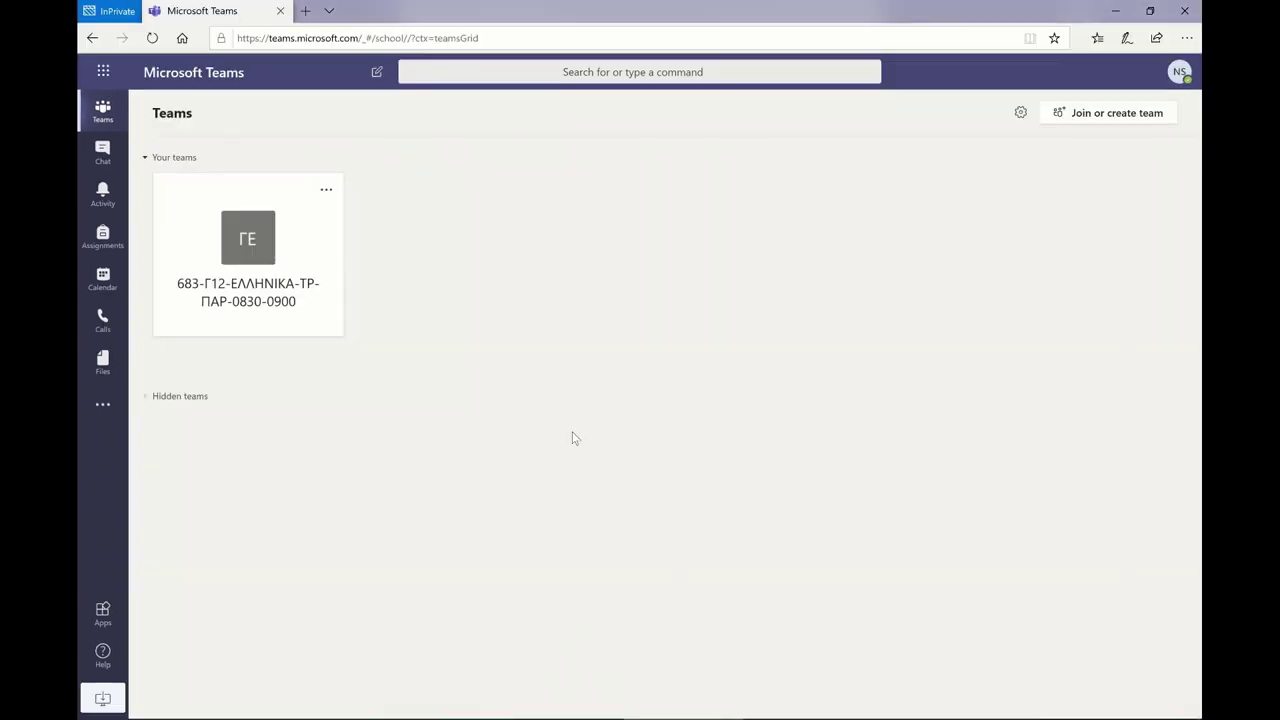
click(1181, 74)
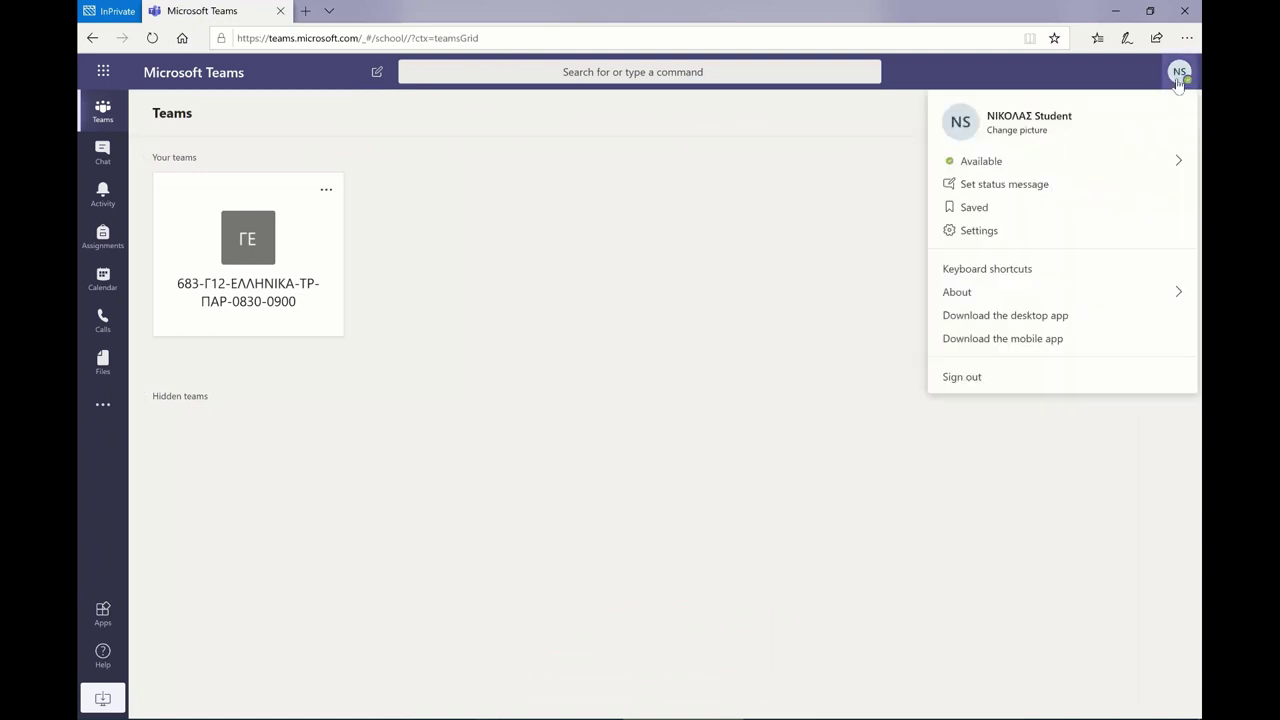
mouse_move(981, 160)
Step: Open the class team from the student's account and view the General channel's files
click(241, 268)
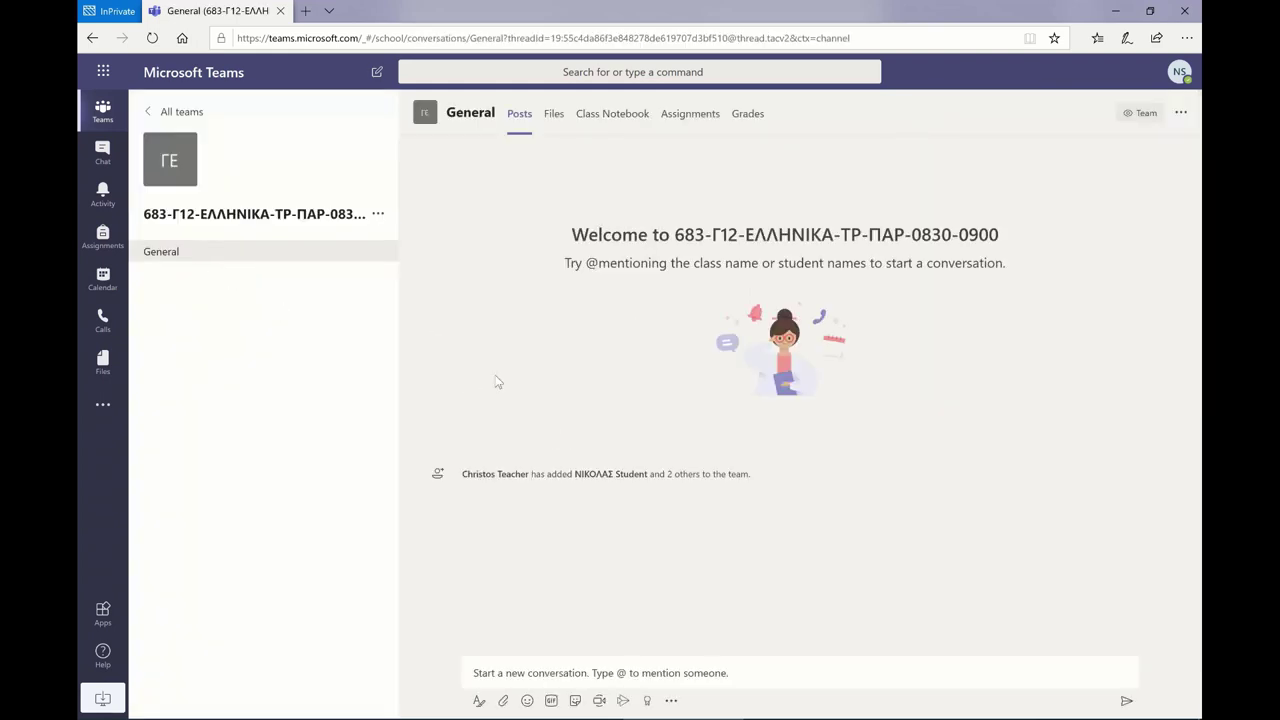
click(553, 116)
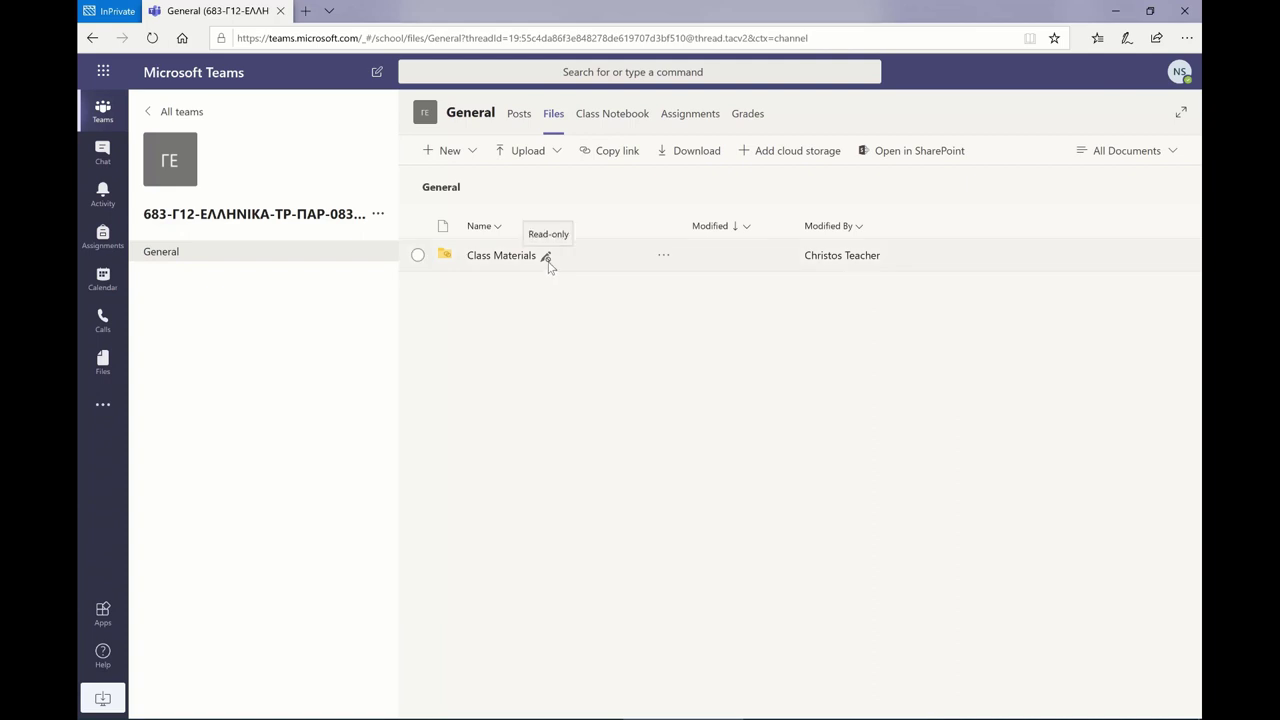
Step: Open the Διδακτικό Υλικό folder in Class Materials as the student and review the actions available for the PDF
click(496, 257)
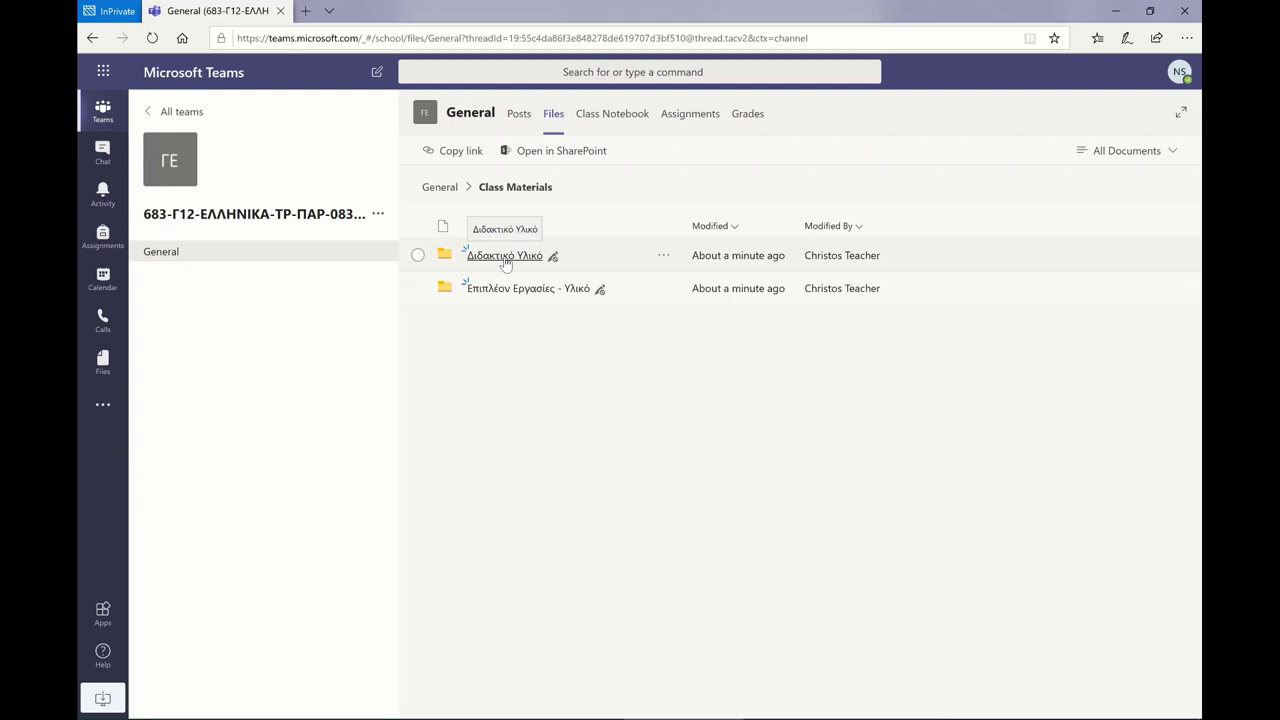
click(506, 258)
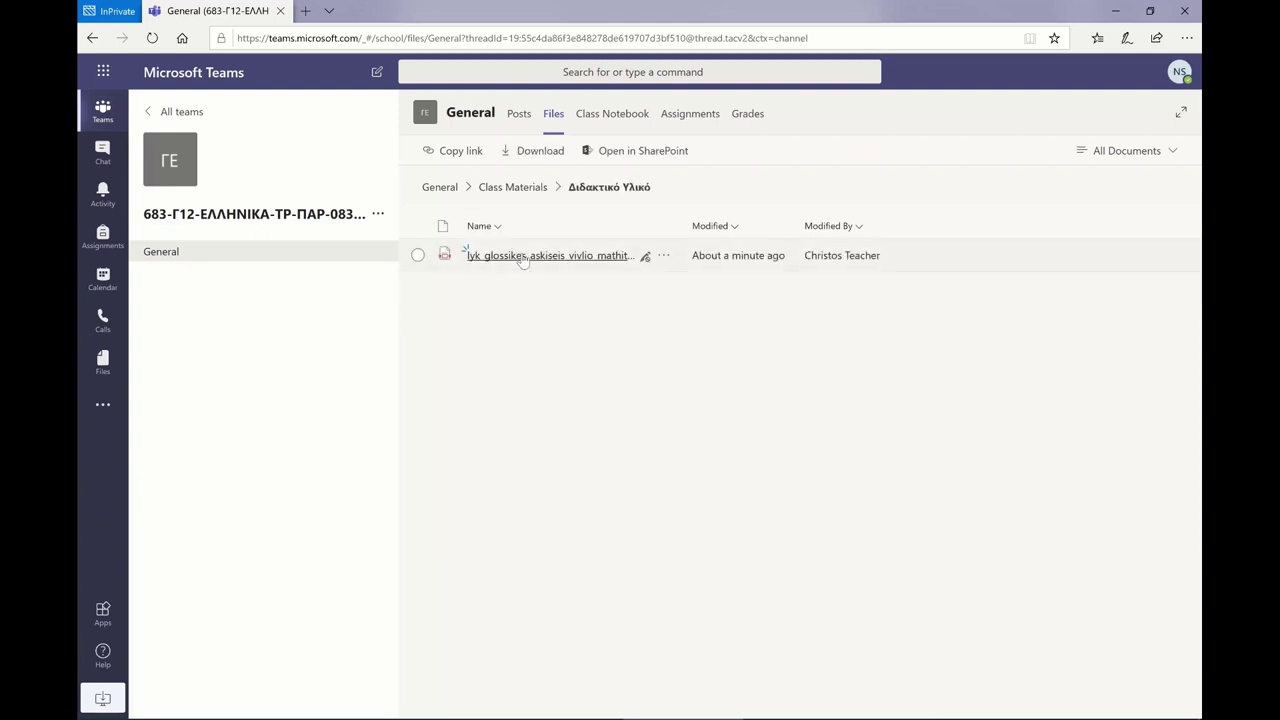
click(663, 255)
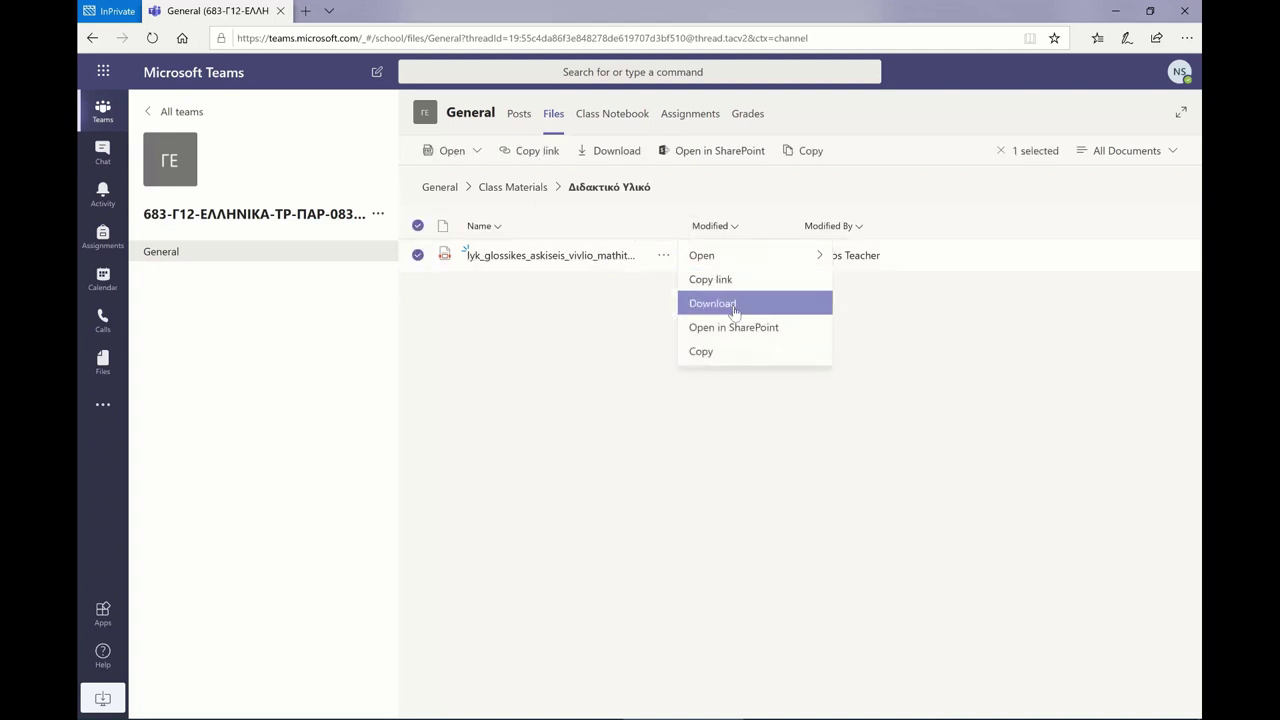
mouse_move(711, 258)
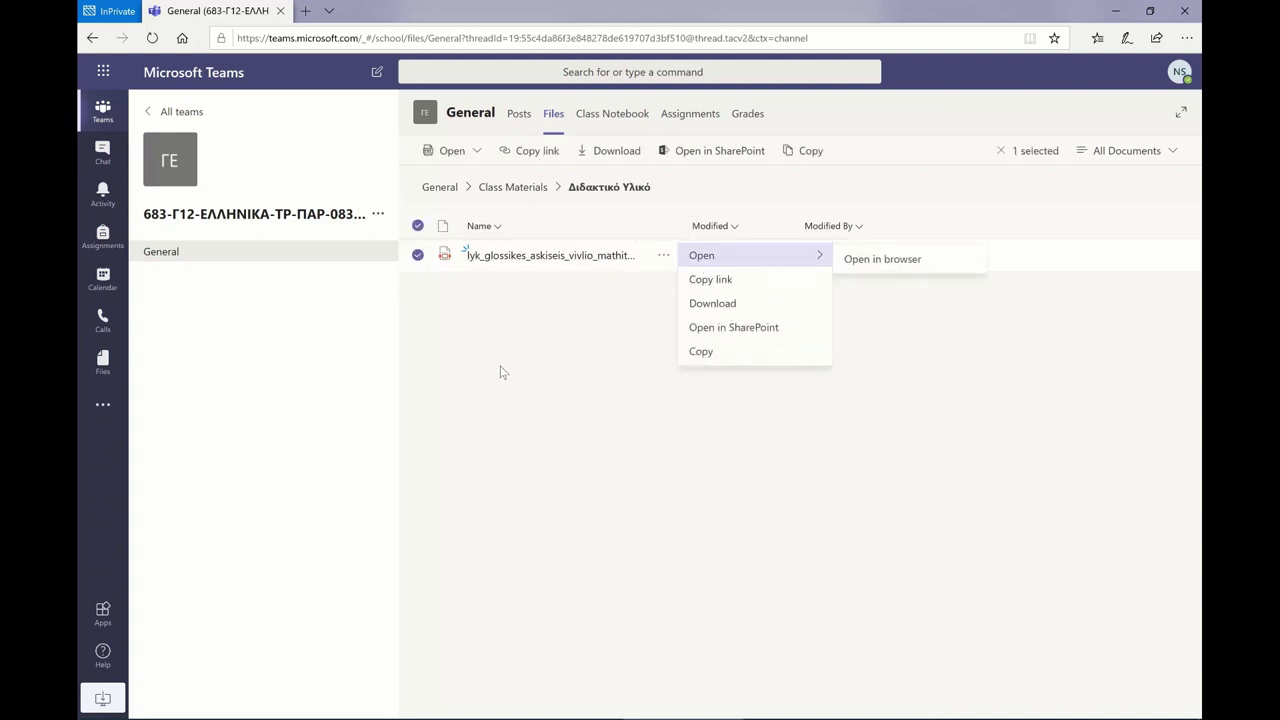
click(502, 372)
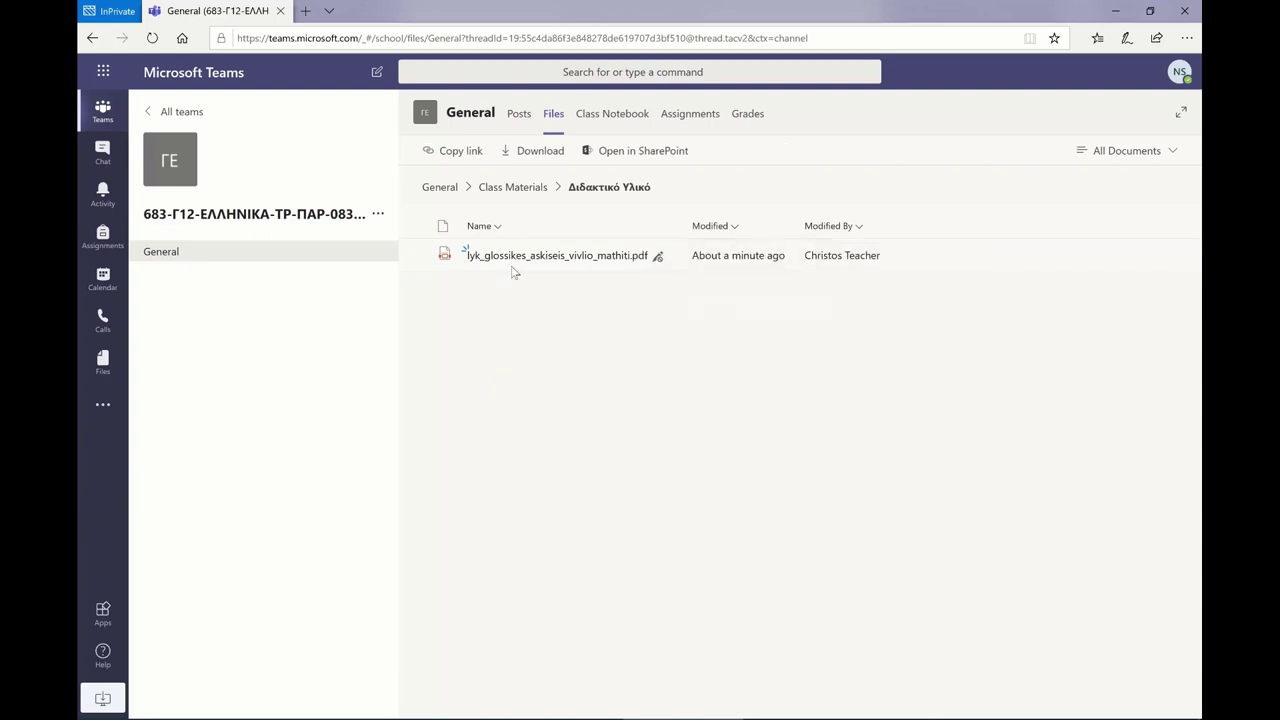
Step: Check the contents of the Επιπλέον Εργασίες - Υλικό folder as the student, and return to Class Materials
click(514, 190)
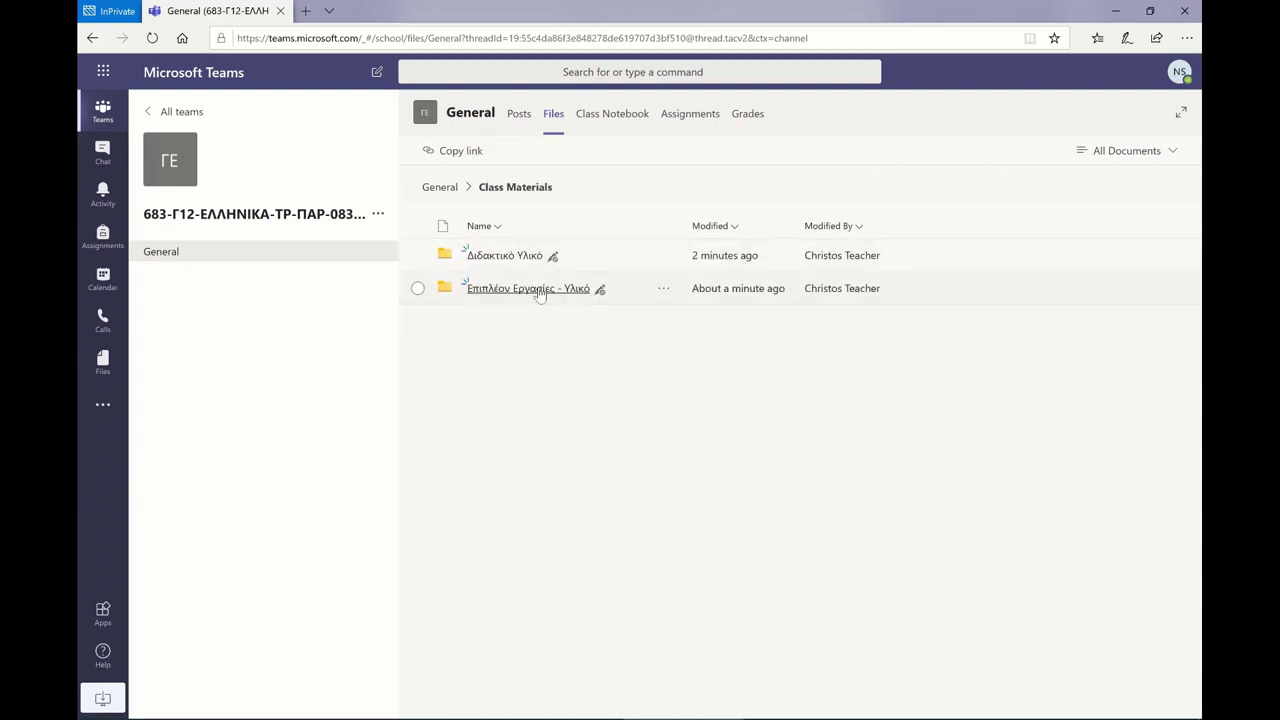
click(528, 288)
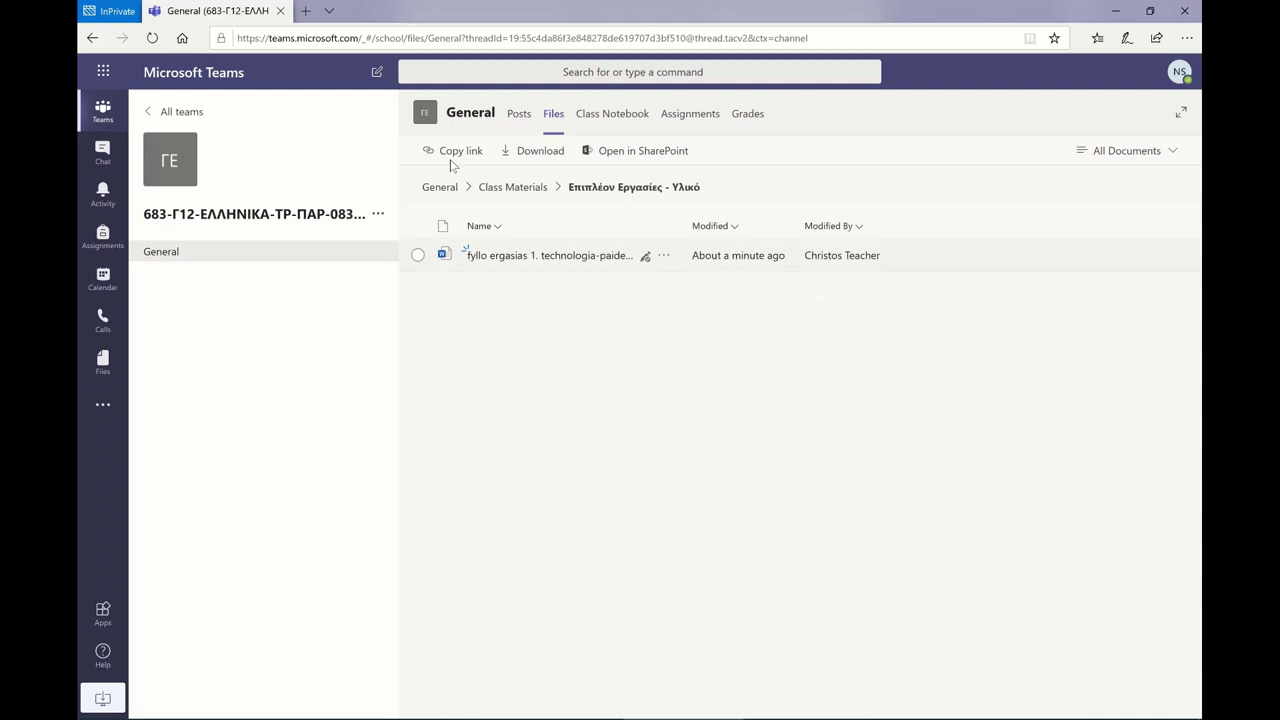
click(510, 190)
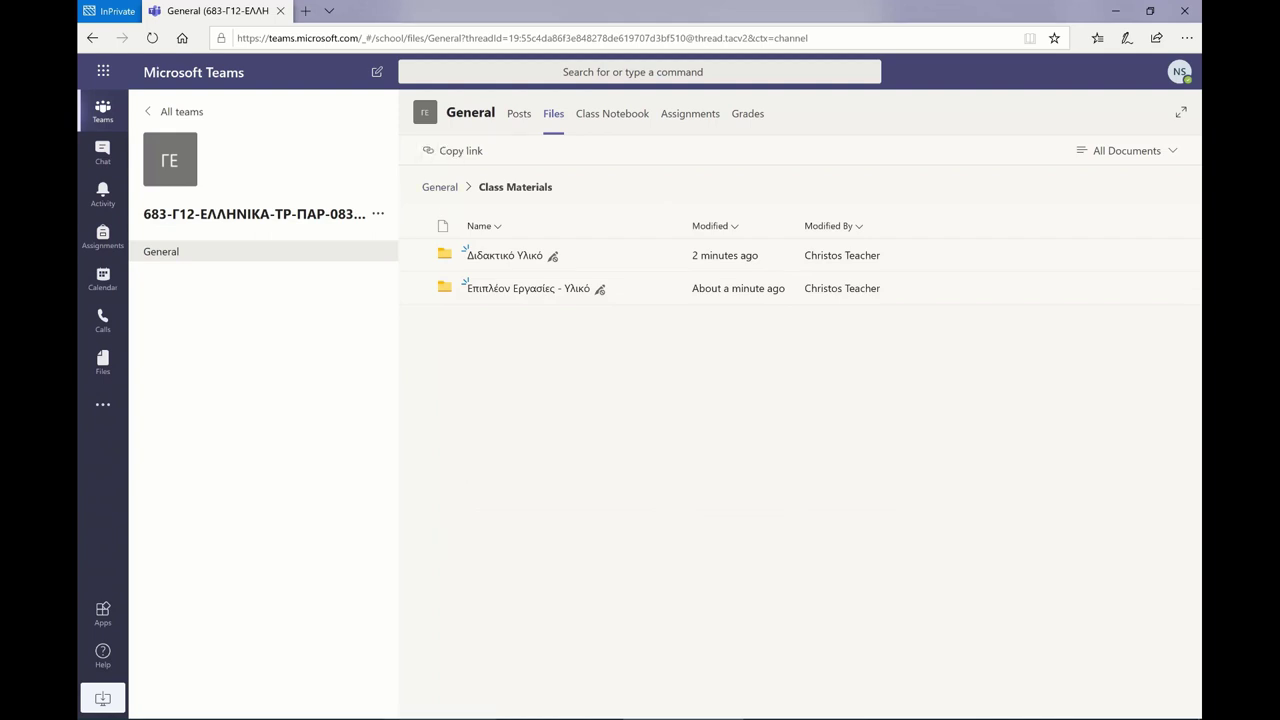
Step: Switch back to the teacher's Teams window and open the General channel's files in SharePoint
mouse_move(441, 717)
click(441, 640)
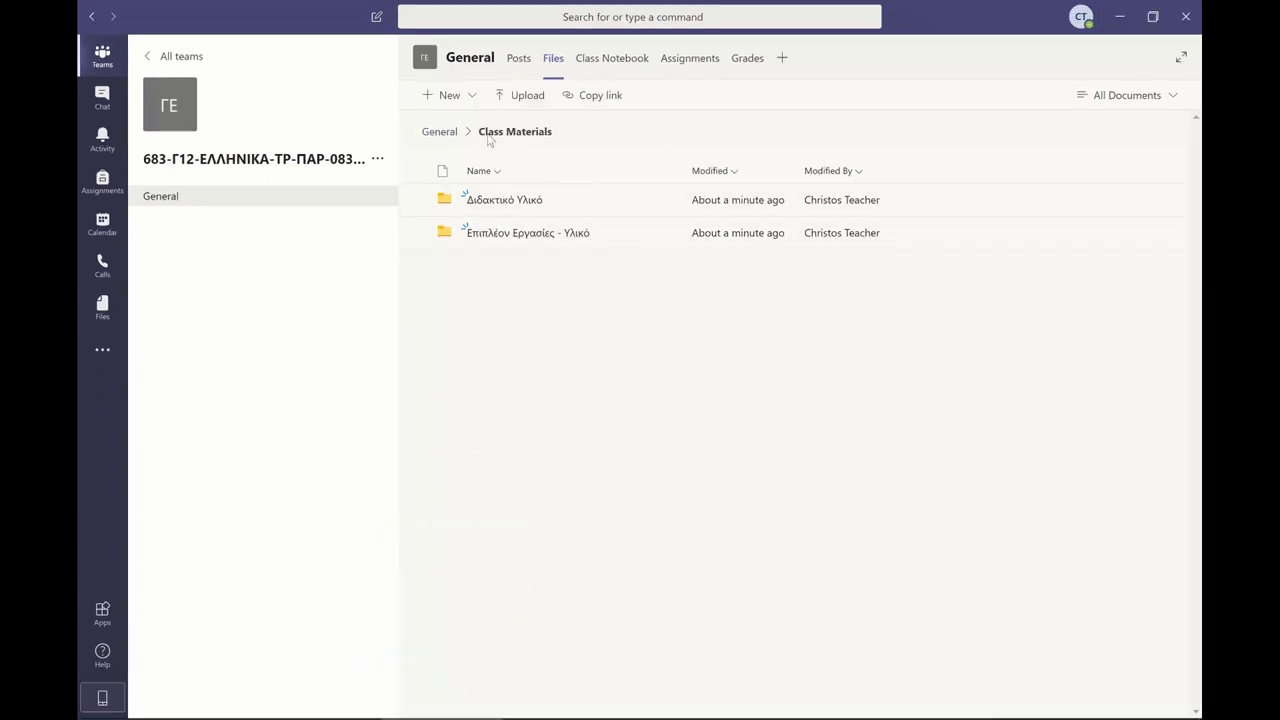
click(448, 136)
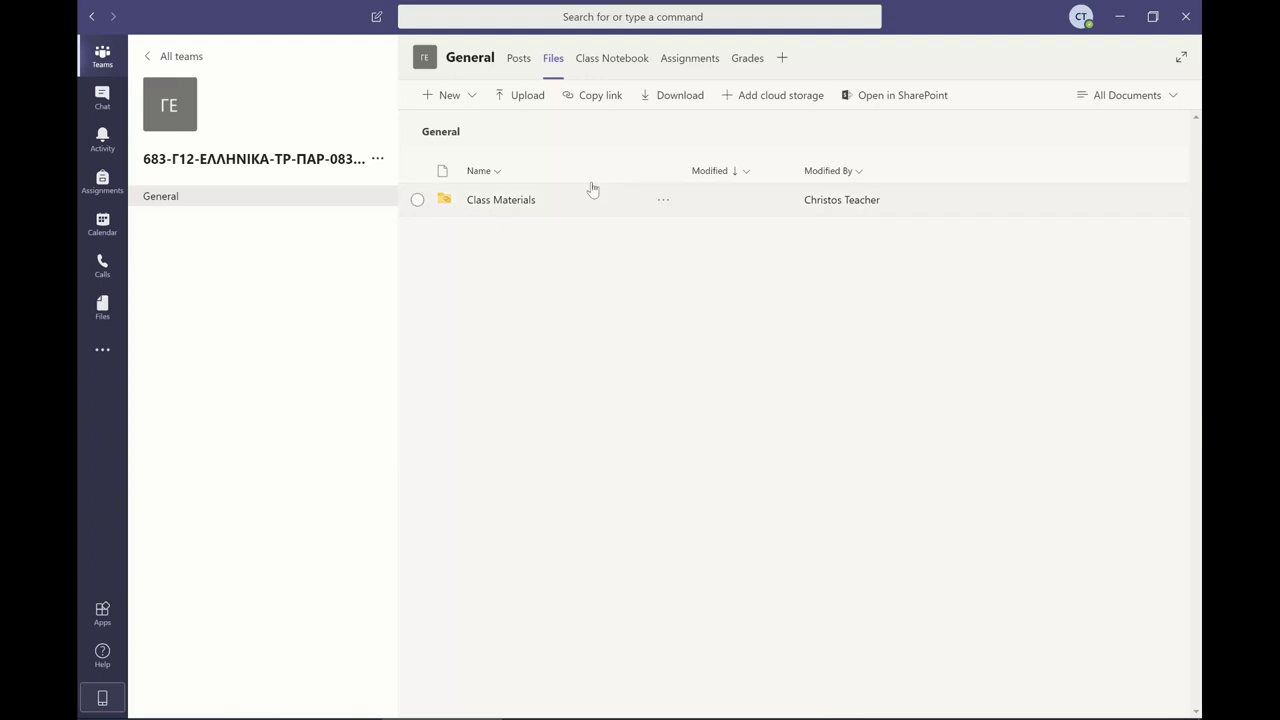
click(904, 97)
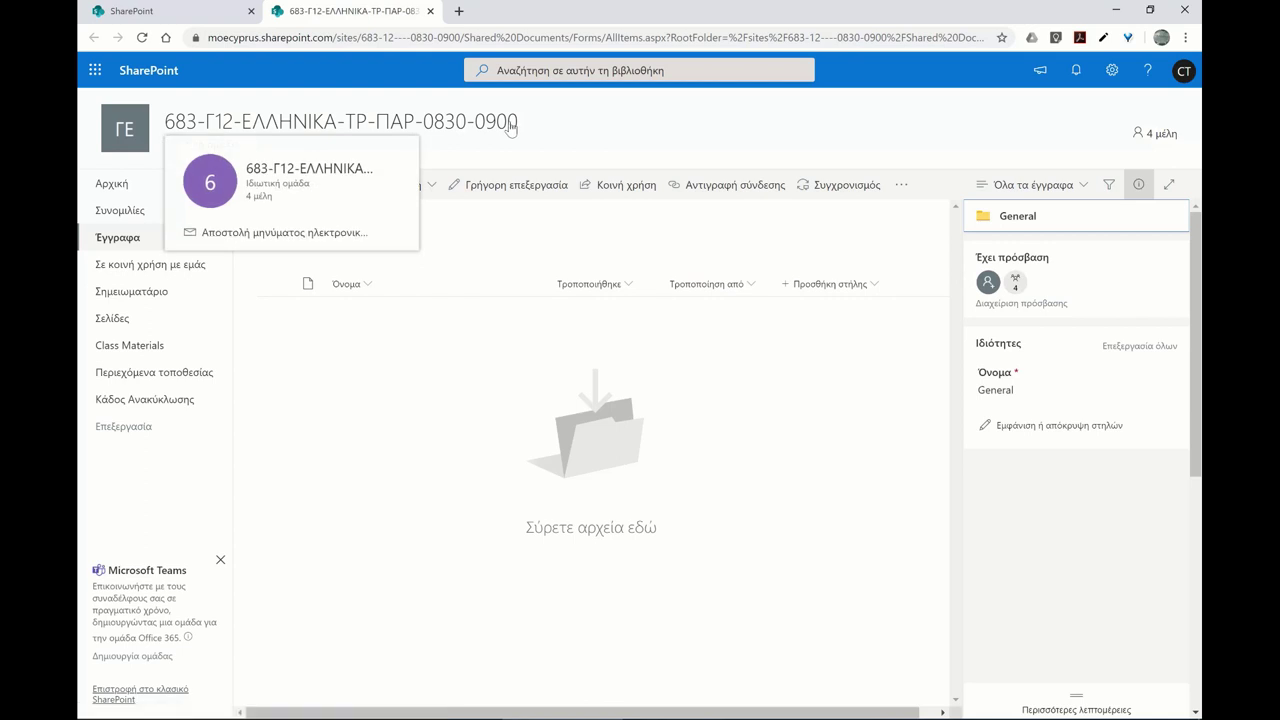
Step: Open the Class Materials library on the SharePoint site and review which item types can be created there
click(124, 348)
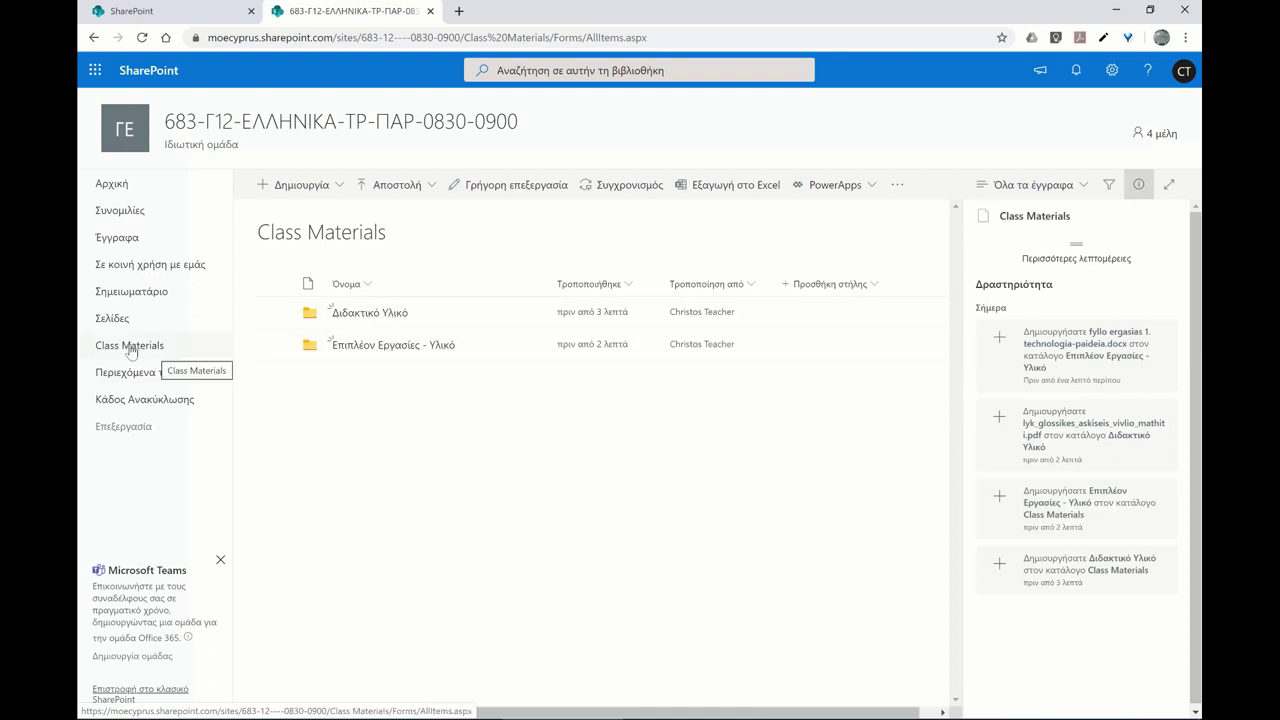
click(340, 189)
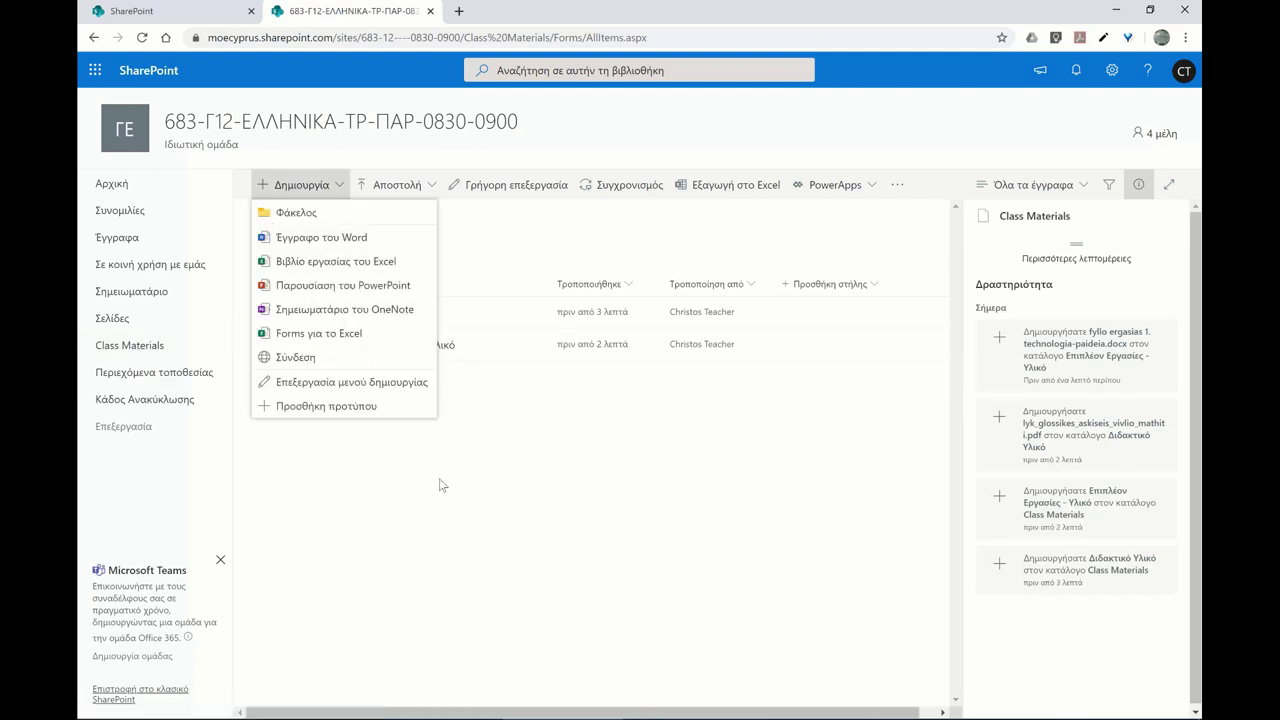
click(448, 503)
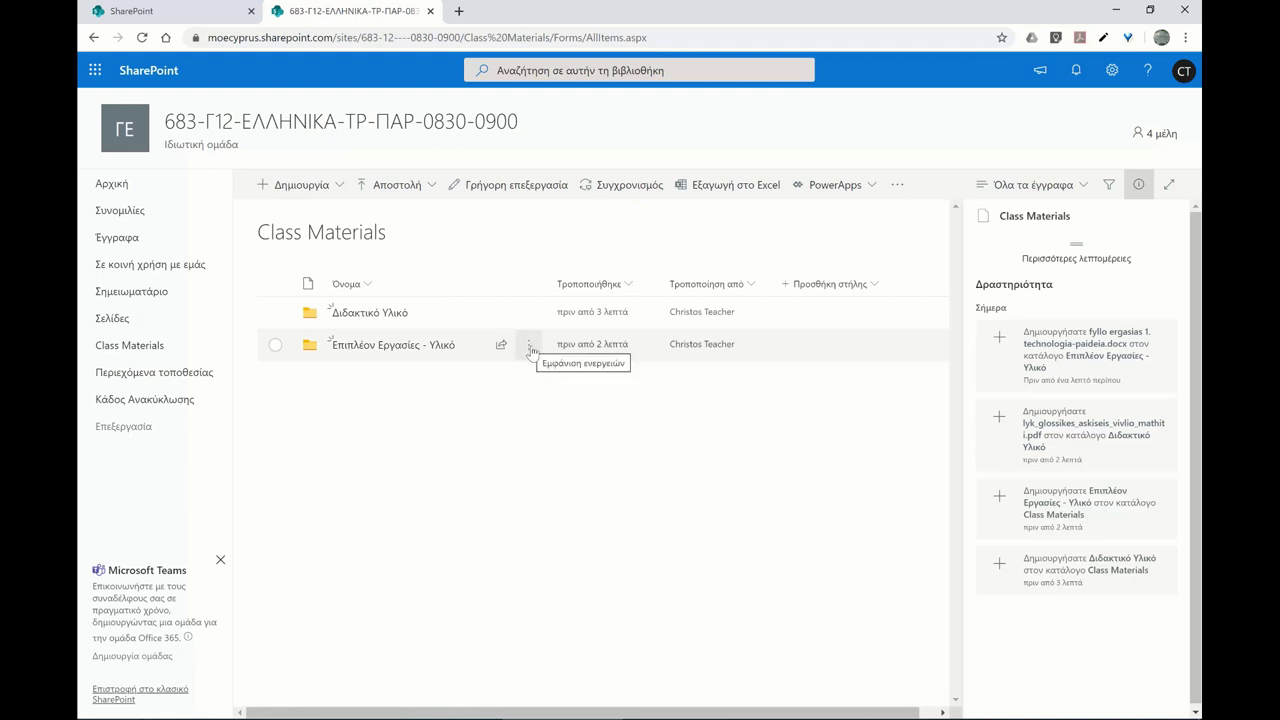
Step: Review the access settings of the Επιπλέον Εργασίες - Υλικό folder, including the permission options for Site Members
click(530, 348)
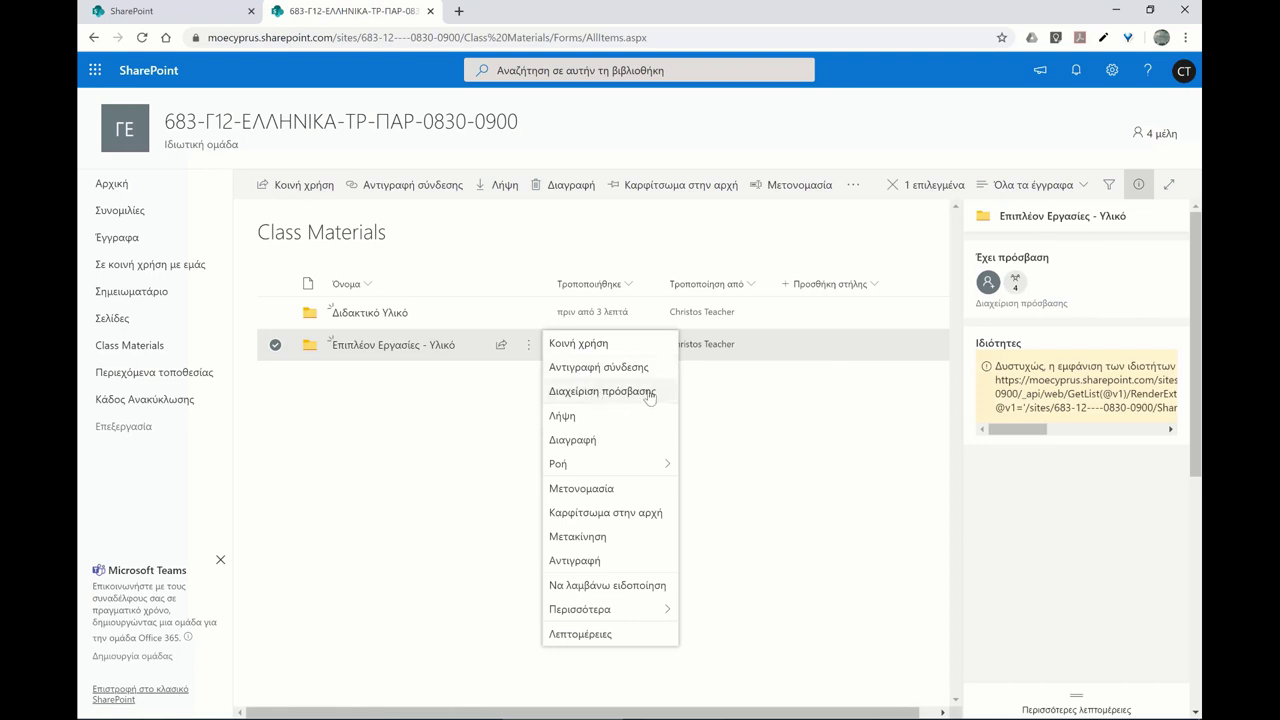
click(652, 393)
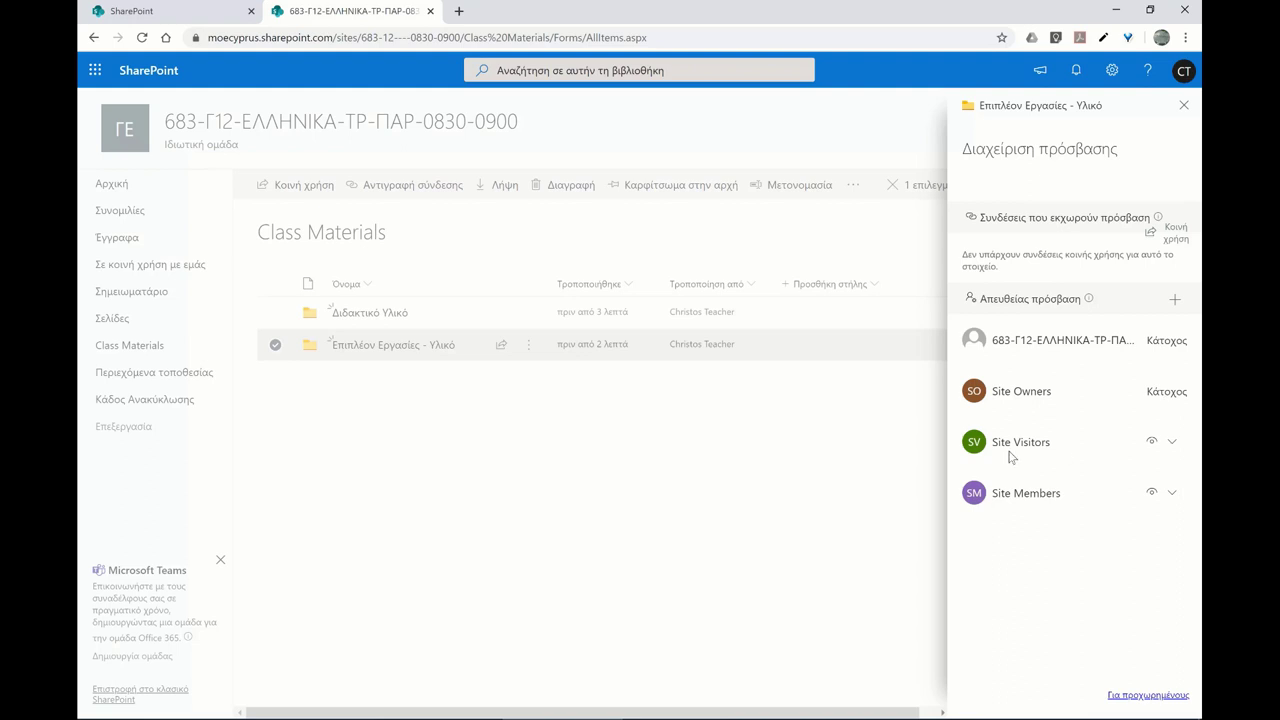
click(1176, 495)
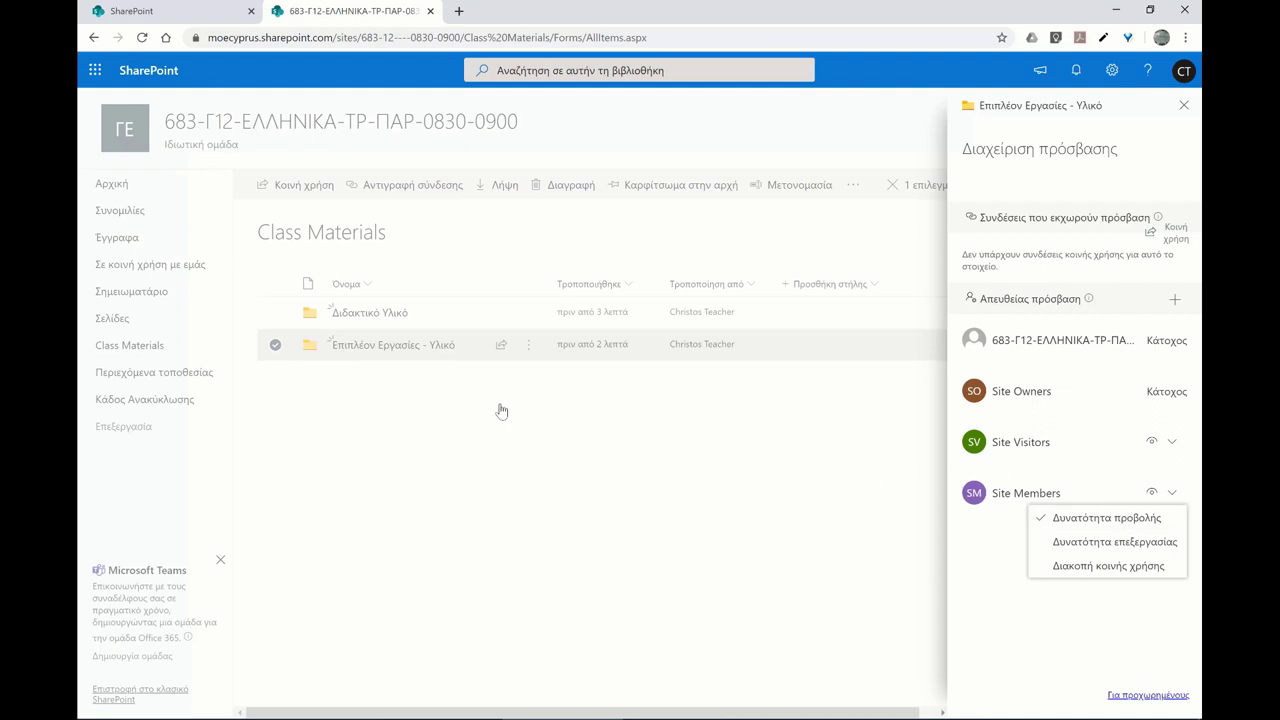
click(522, 460)
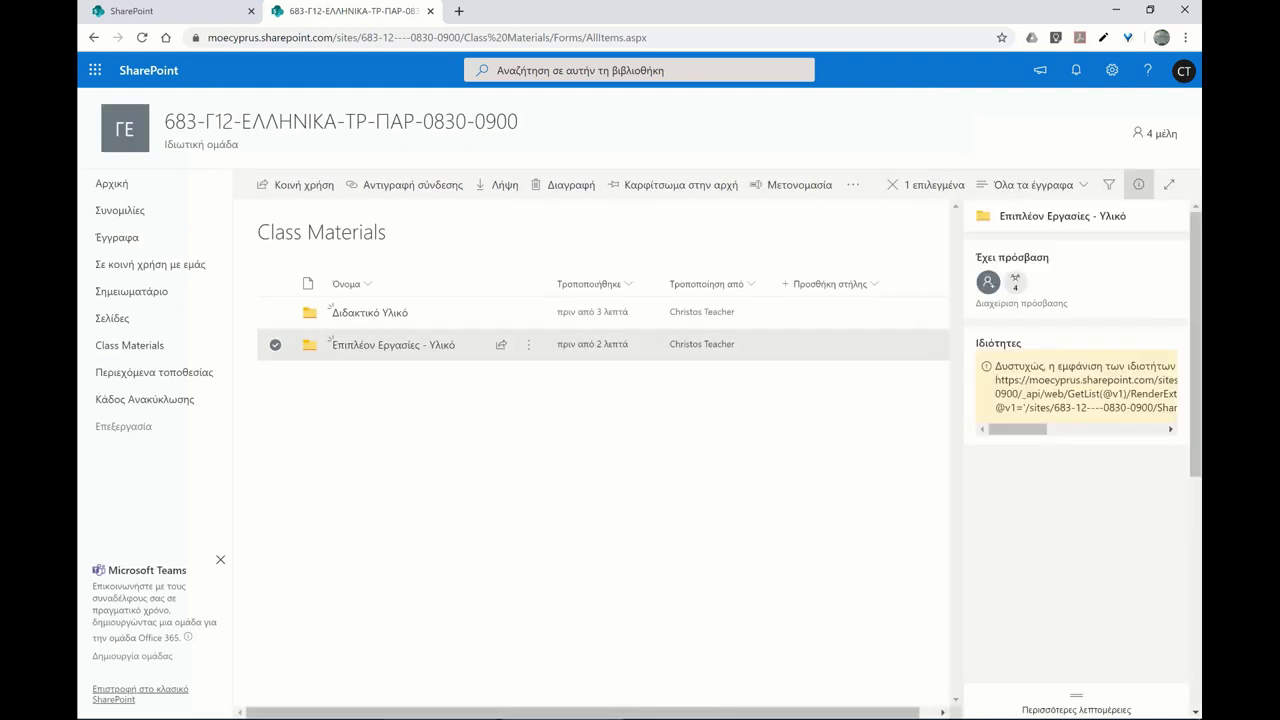
Step: Switch back to the teacher's Teams window, view the General channel's Class Materials folder, and return to the General files level
click(458, 688)
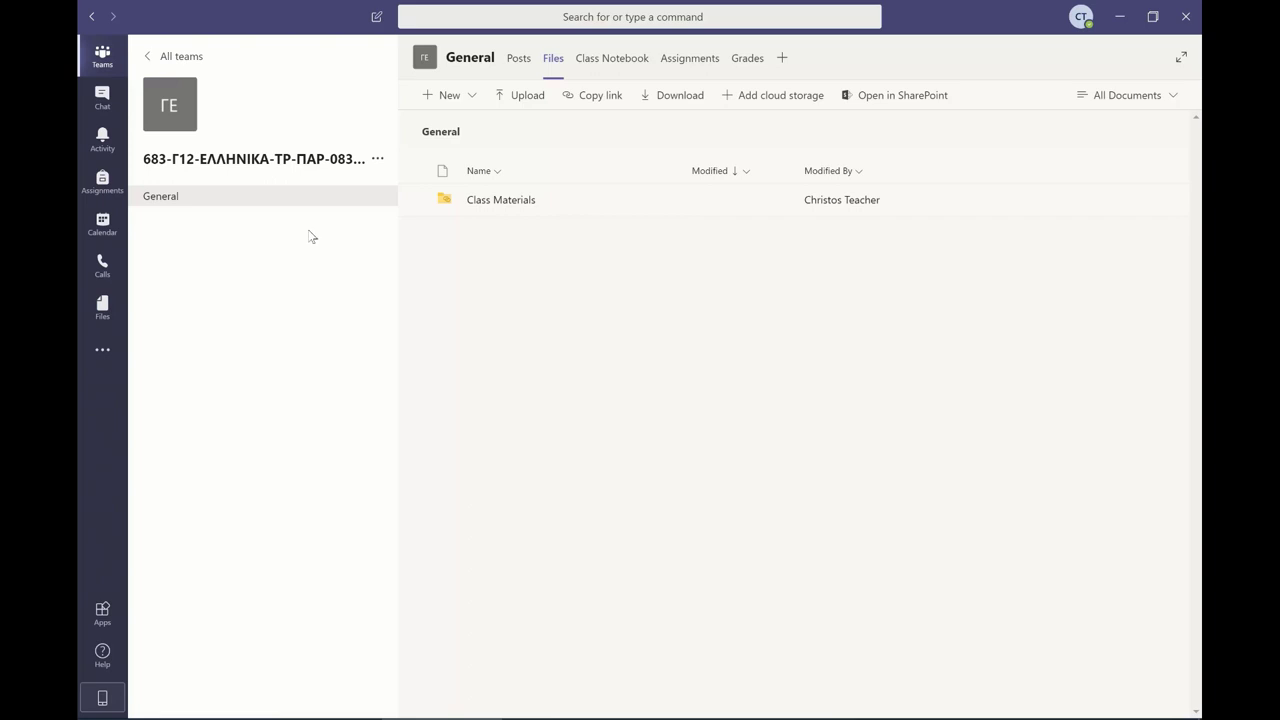
click(165, 199)
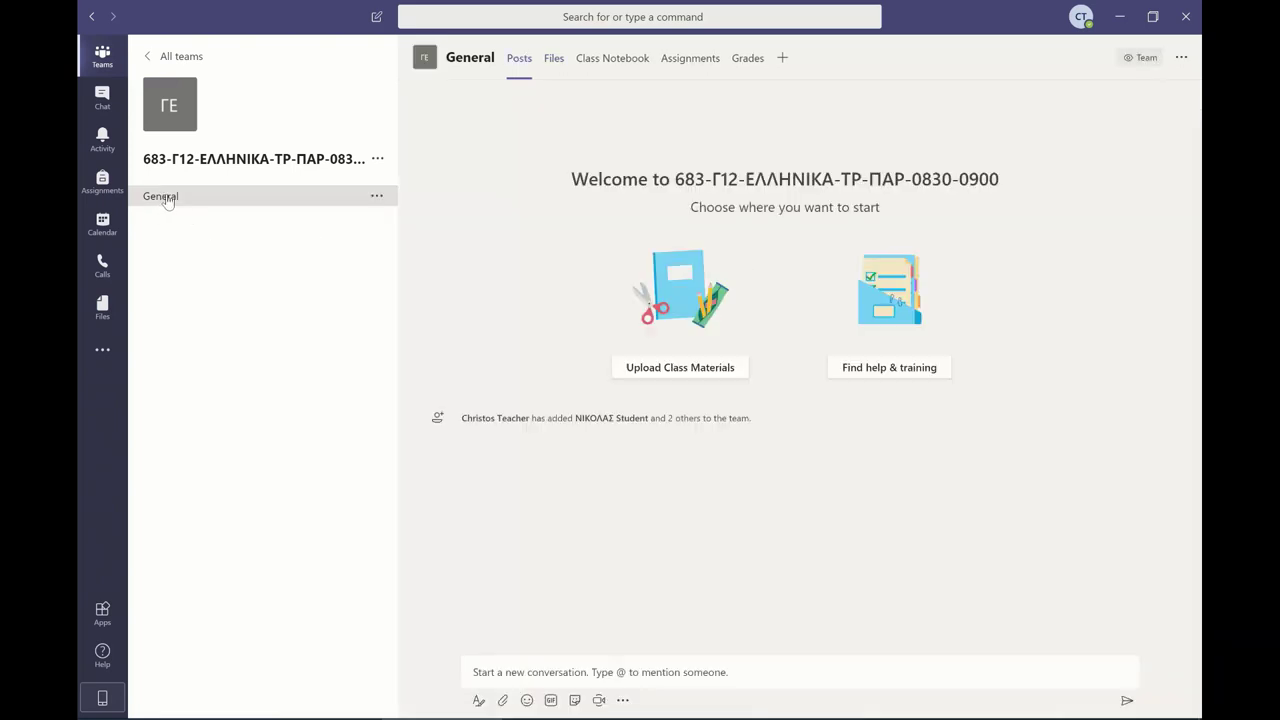
click(556, 60)
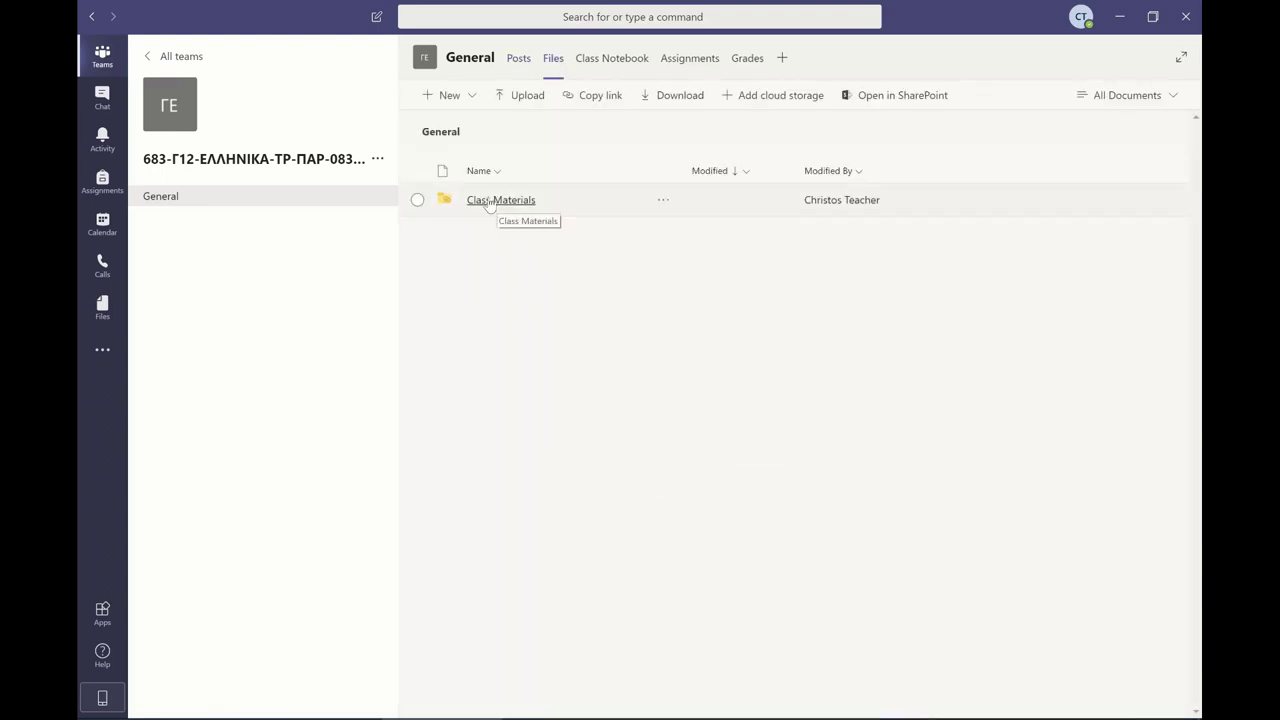
click(489, 200)
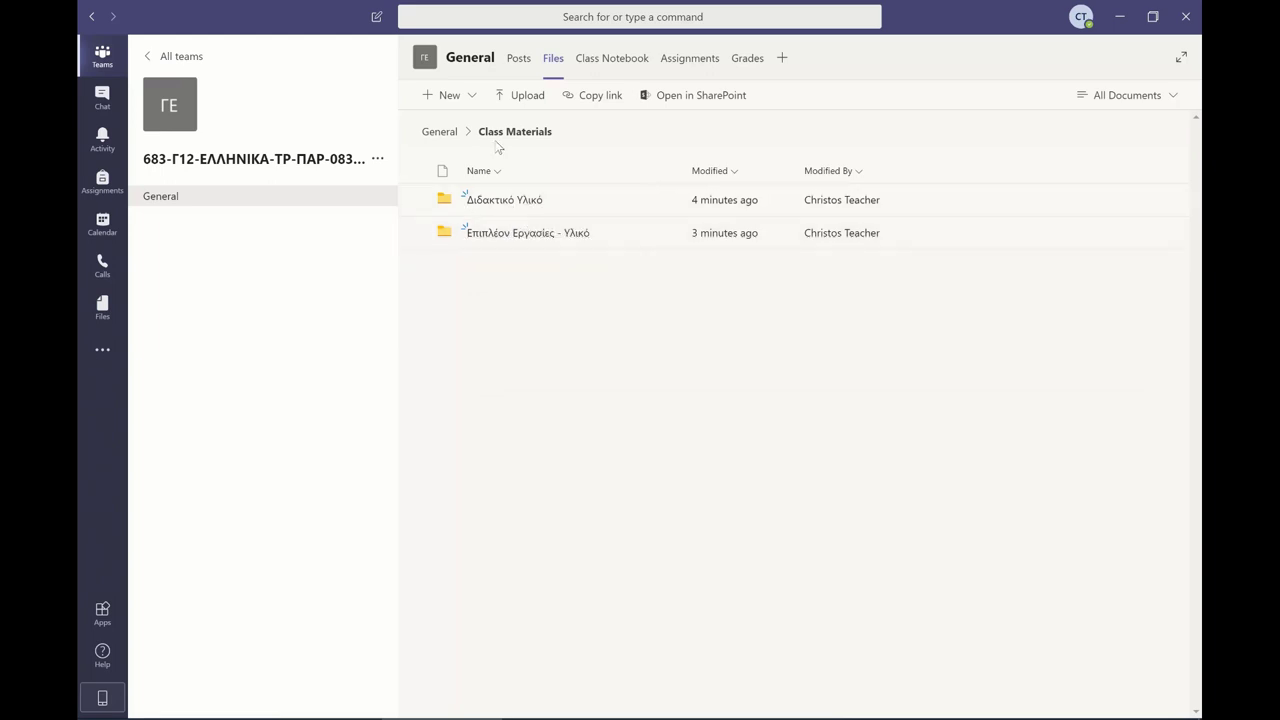
click(439, 132)
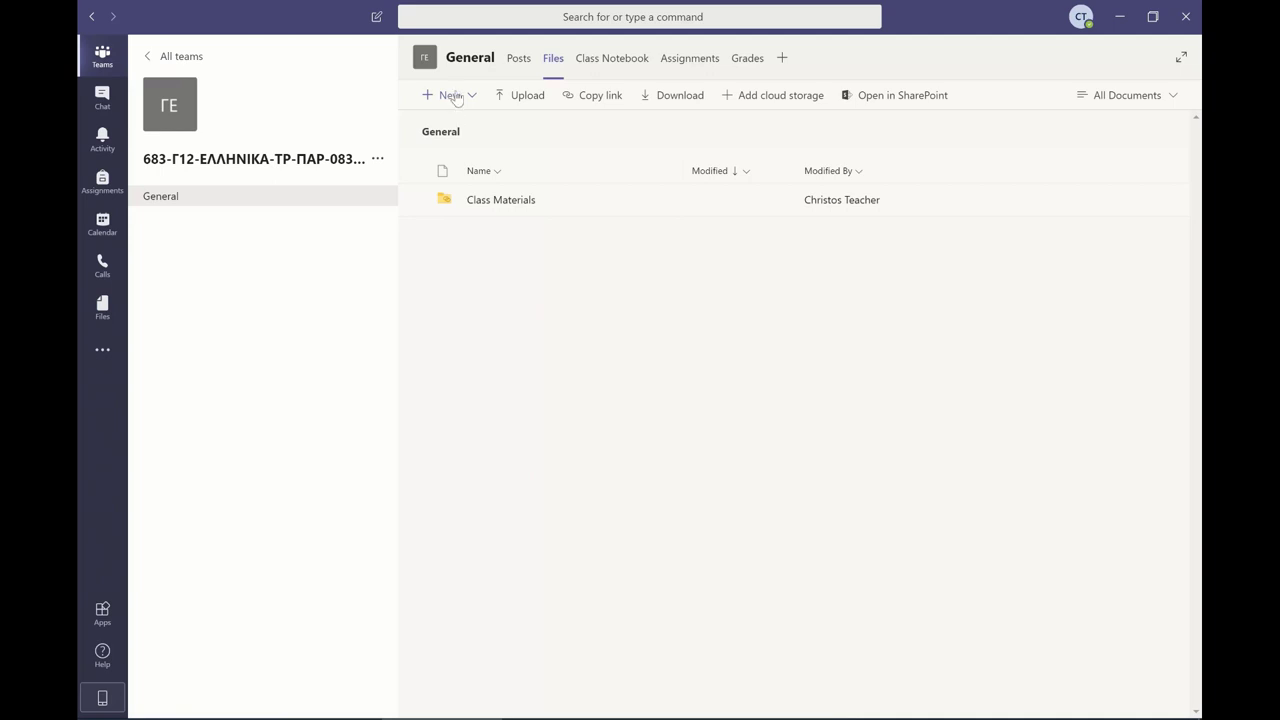